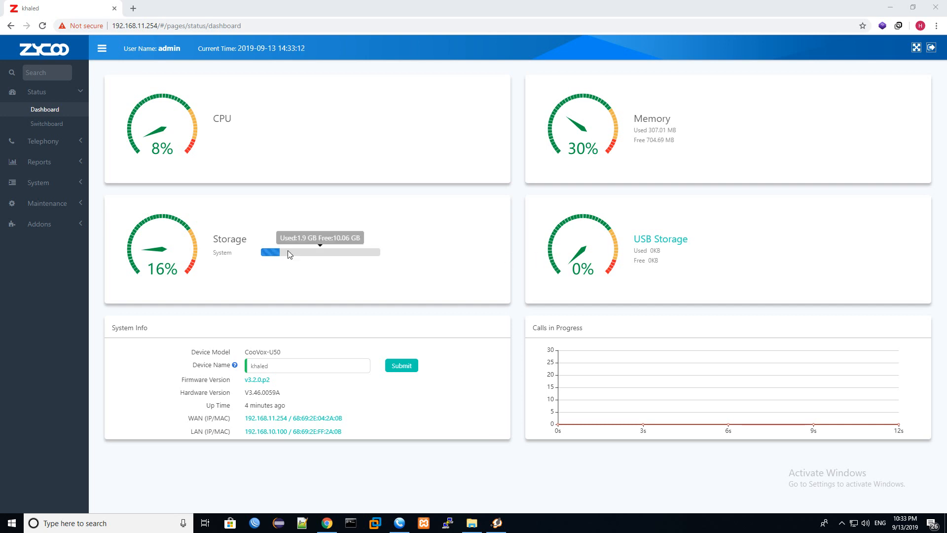
# Step: Open the Analog Settings tab under Telephony > Preferences
pyautogui.click(68, 186)
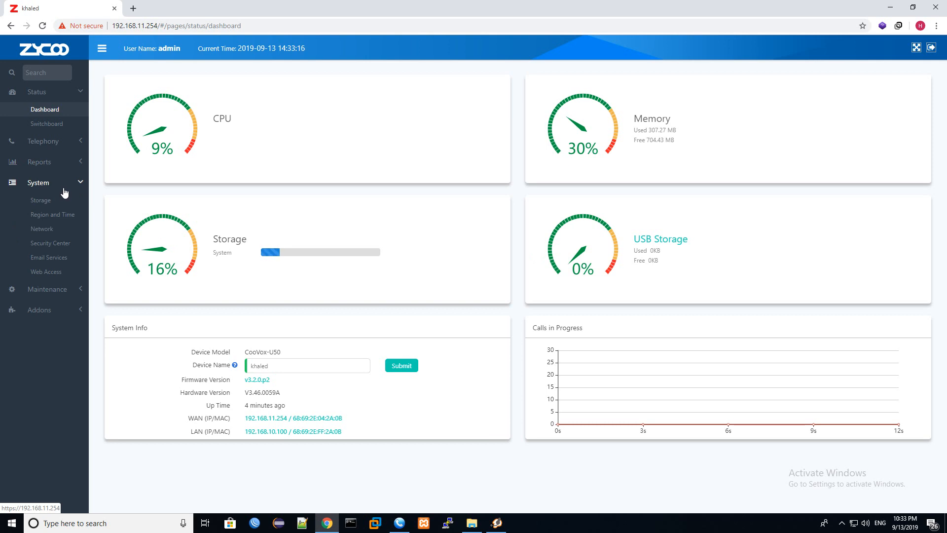
pyautogui.click(64, 188)
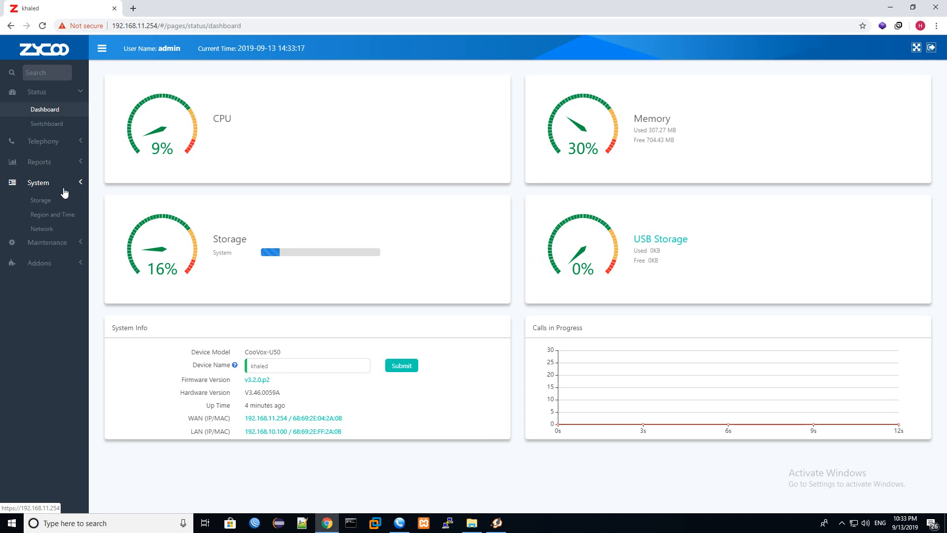
pyautogui.click(68, 146)
pyautogui.click(46, 230)
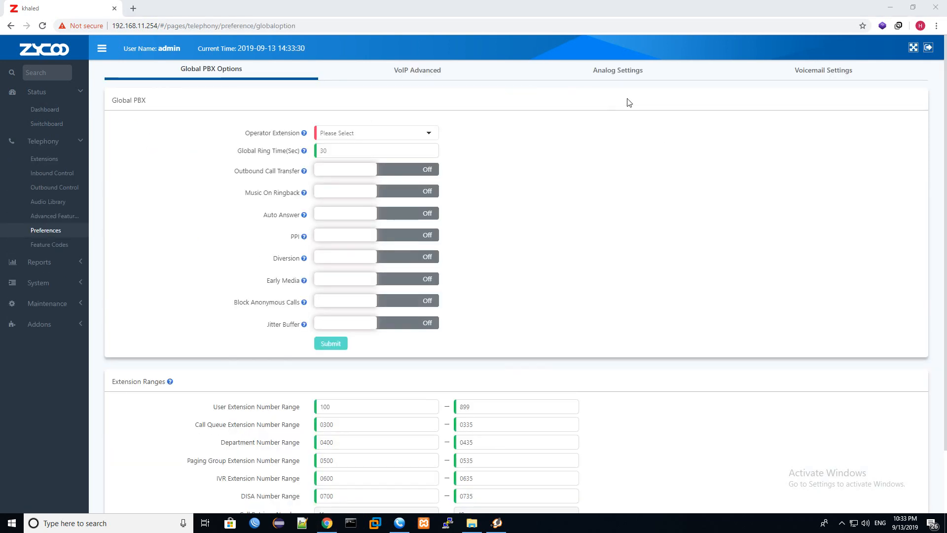
pyautogui.click(630, 75)
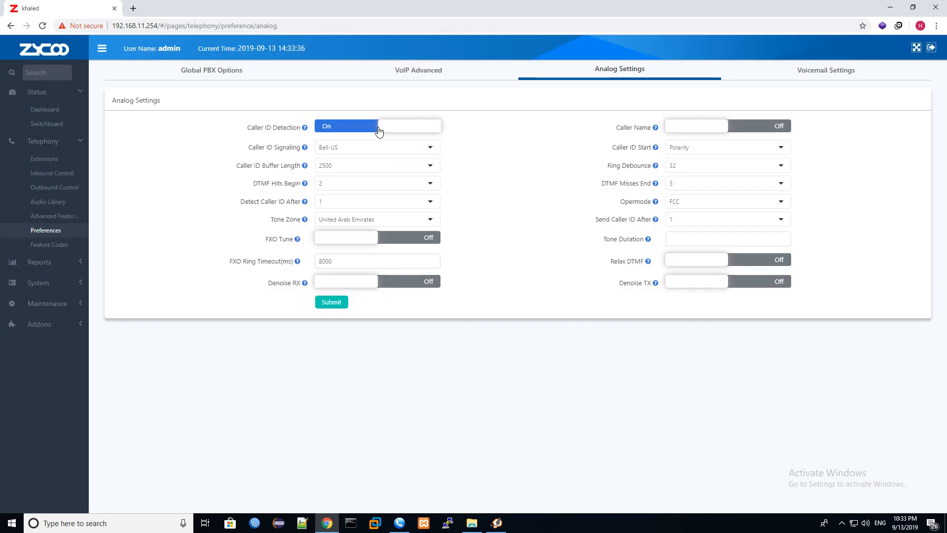
# Step: Set Caller ID Start to Ring, Tone Zone to China and Ring Debounce to 64
pyautogui.click(357, 129)
pyautogui.click(357, 130)
pyautogui.click(716, 148)
pyautogui.click(693, 160)
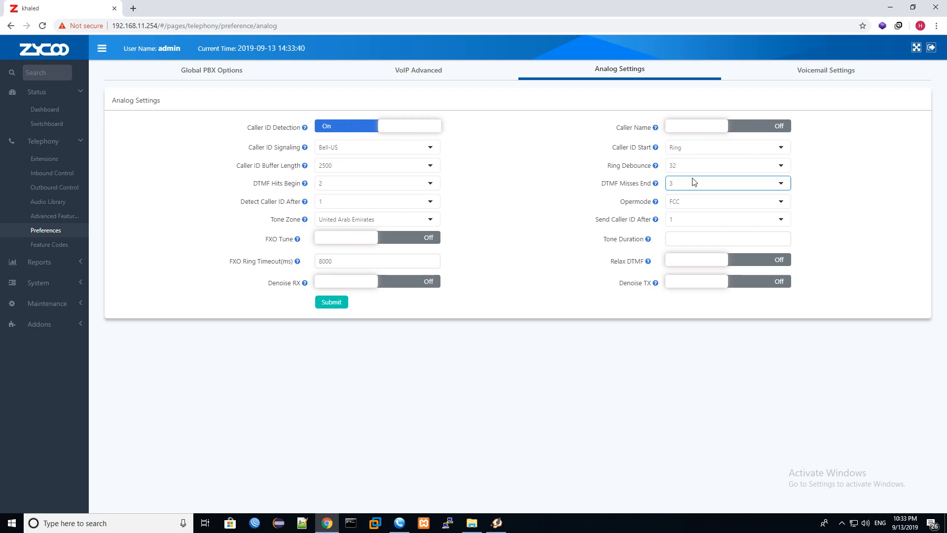
pyautogui.click(414, 220)
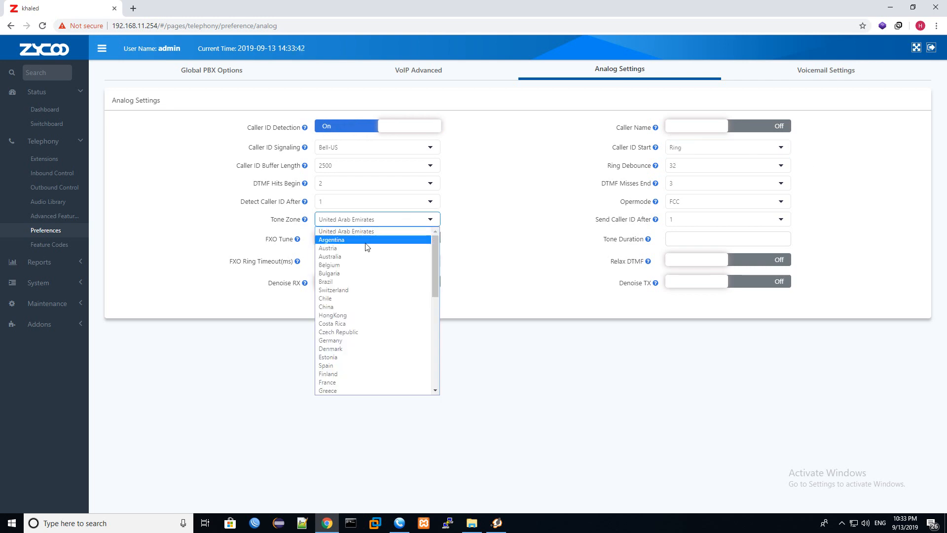
pyautogui.click(359, 308)
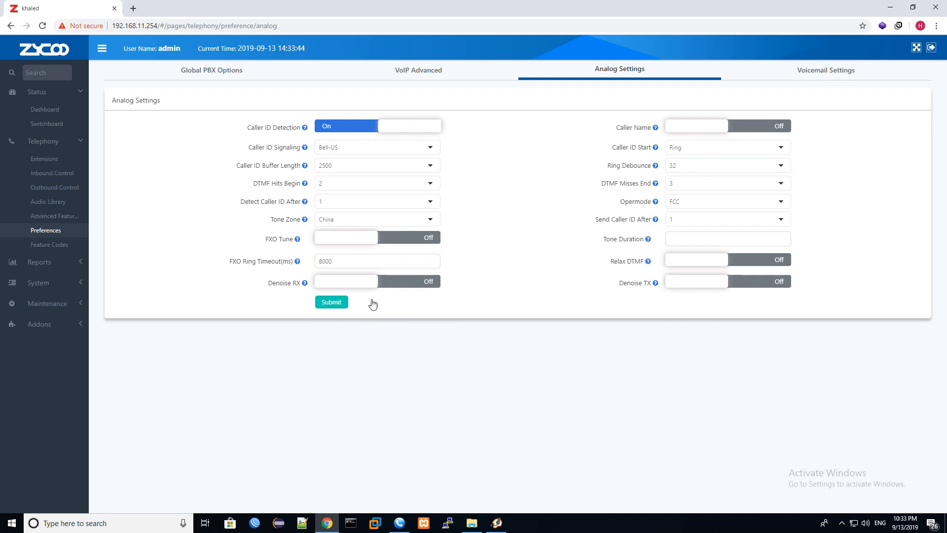
pyautogui.click(711, 168)
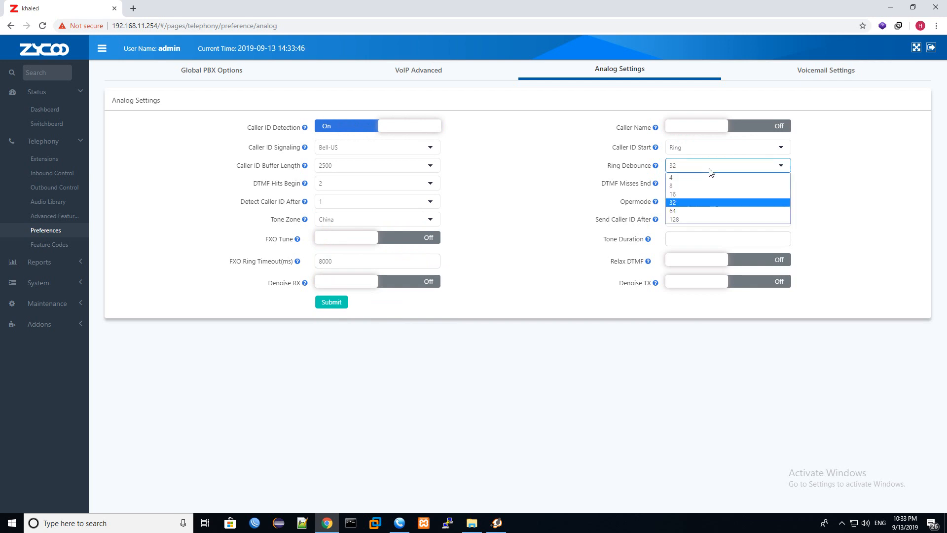
pyautogui.click(689, 210)
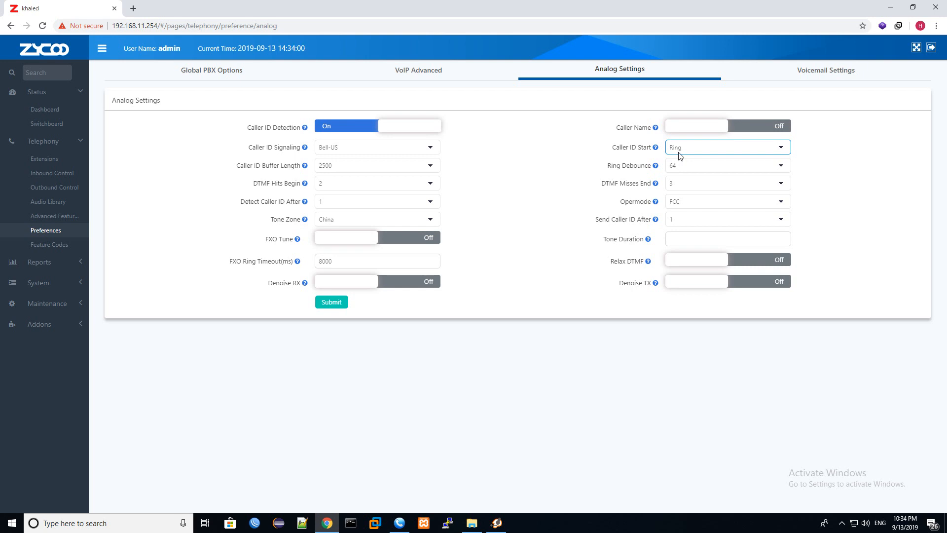
# Step: Keep Bell-US caller ID signalling and change Caller ID Start to Polarity
pyautogui.click(434, 187)
pyautogui.click(321, 151)
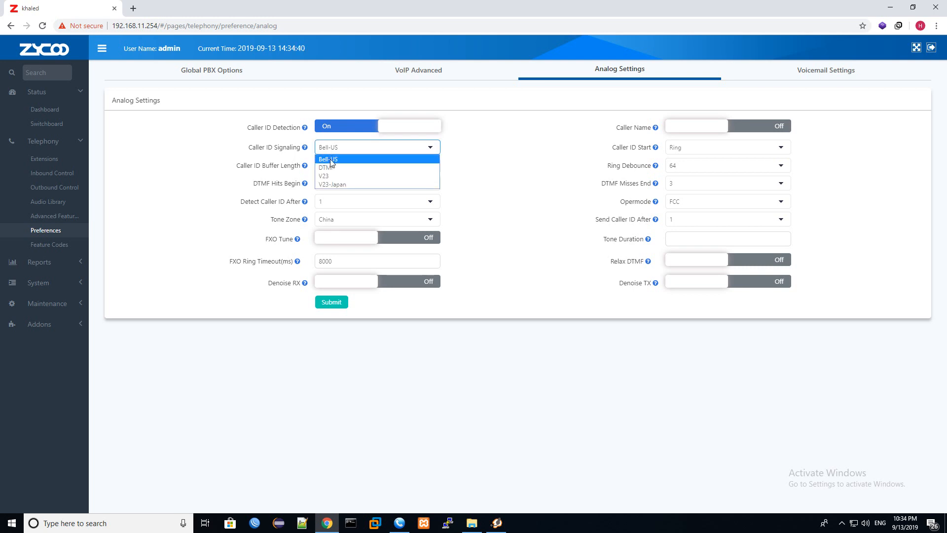
pyautogui.click(486, 167)
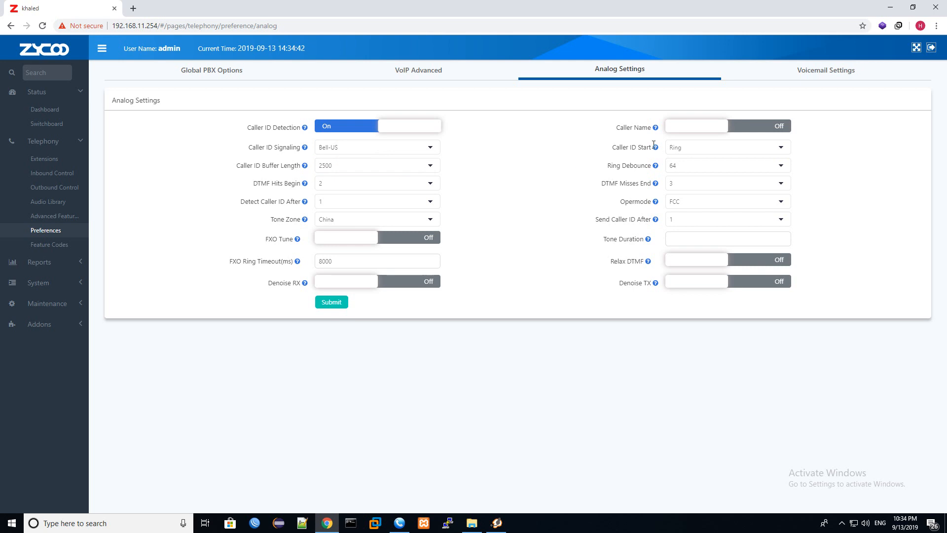
pyautogui.click(706, 154)
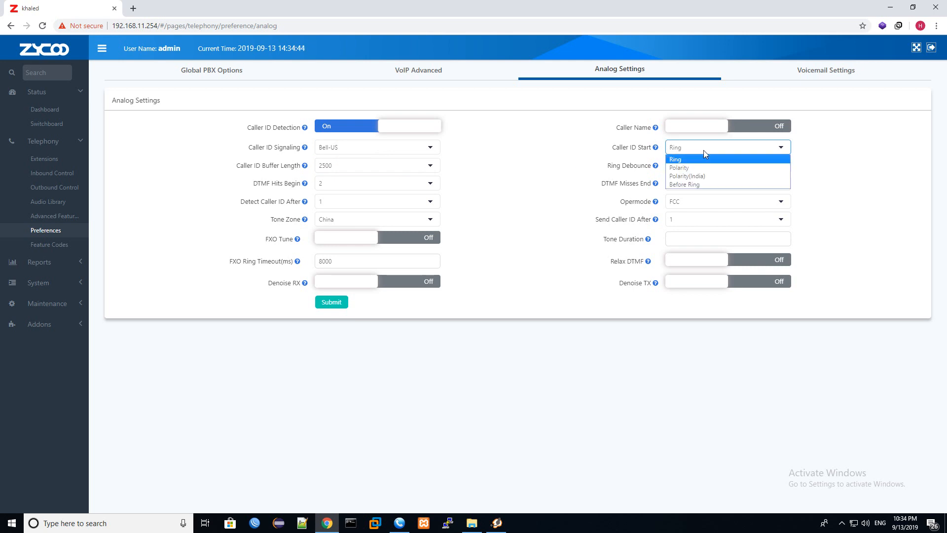
pyautogui.click(692, 184)
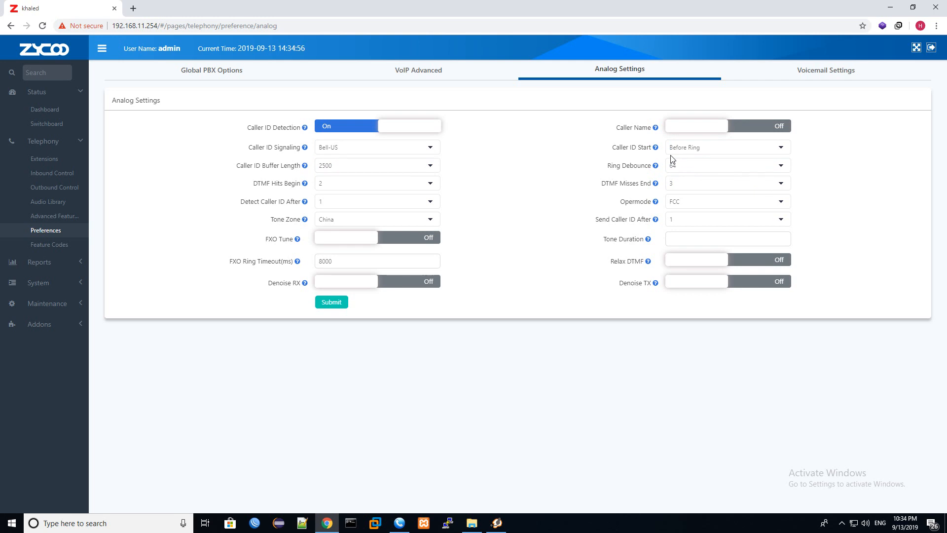
pyautogui.click(673, 147)
pyautogui.click(686, 168)
# Step: Try Before Ring as Caller ID Start, revert to Polarity, then show the Caller ID Signaling options
pyautogui.click(683, 147)
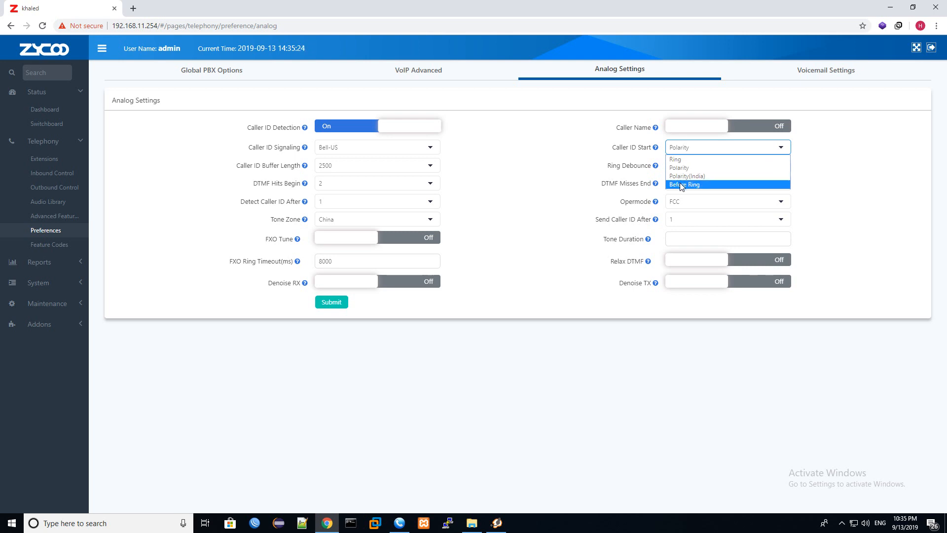
pyautogui.click(680, 184)
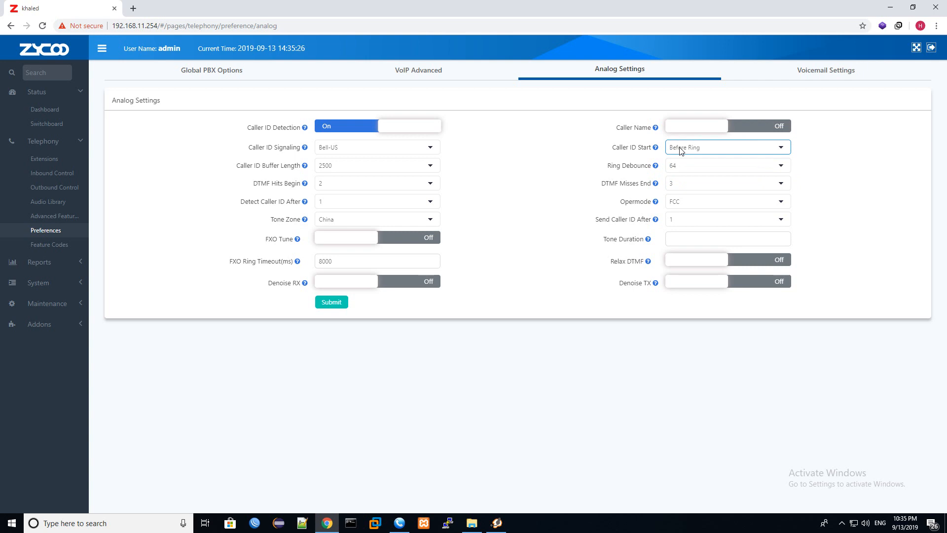
pyautogui.click(681, 149)
pyautogui.click(680, 169)
pyautogui.click(680, 171)
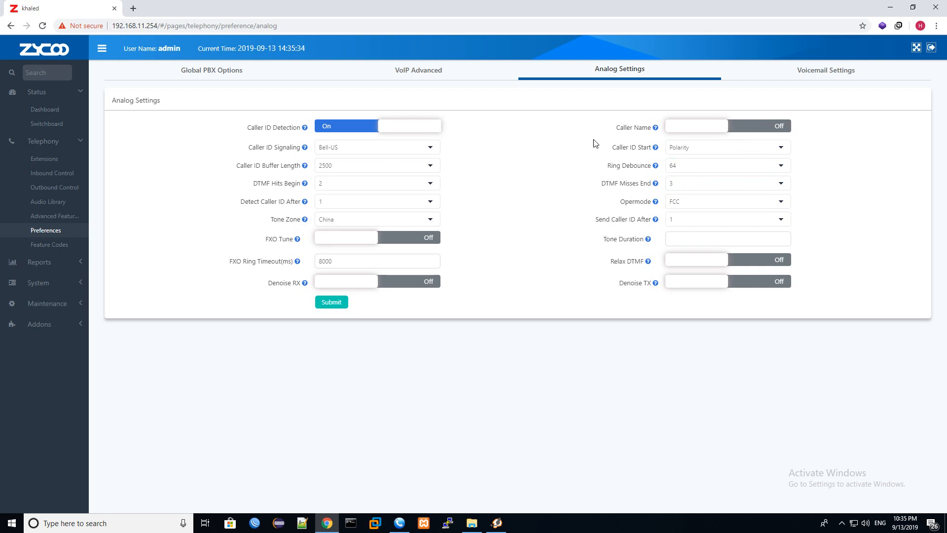
pyautogui.click(388, 151)
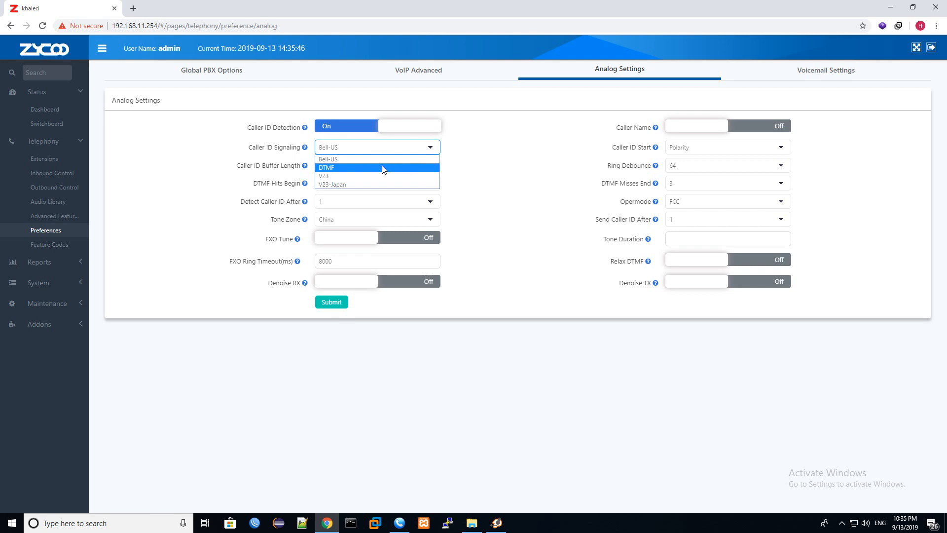
# Step: Set Caller ID Signaling to DTMF and Caller ID Start to Before Ring
pyautogui.click(383, 167)
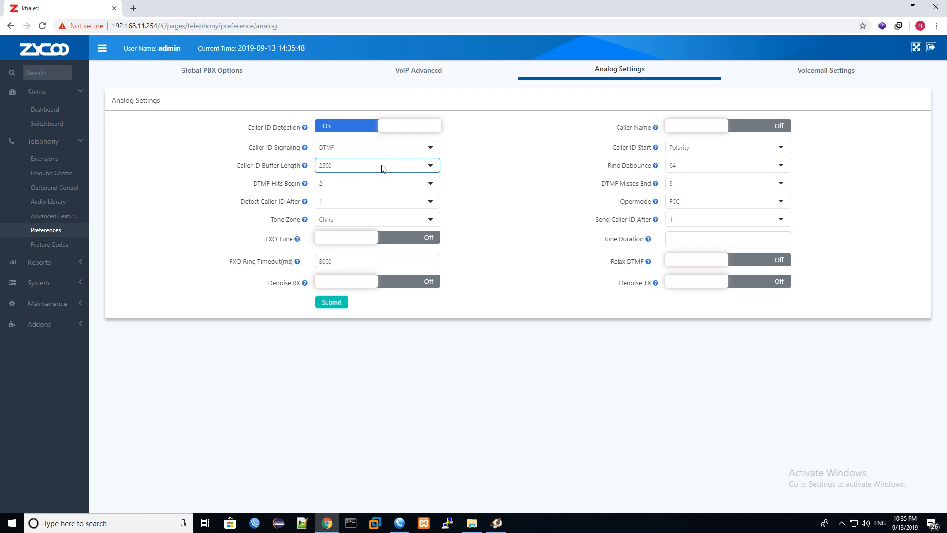
pyautogui.click(684, 148)
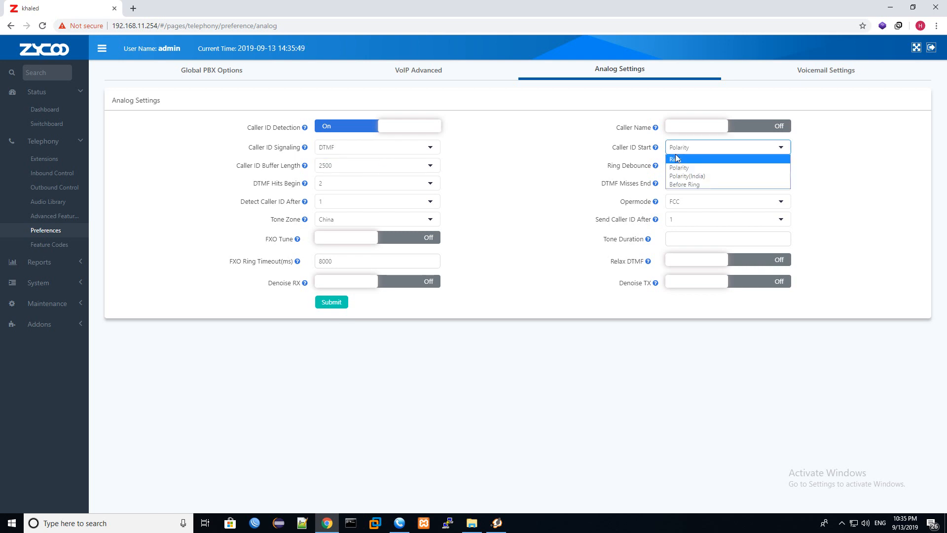
pyautogui.click(685, 185)
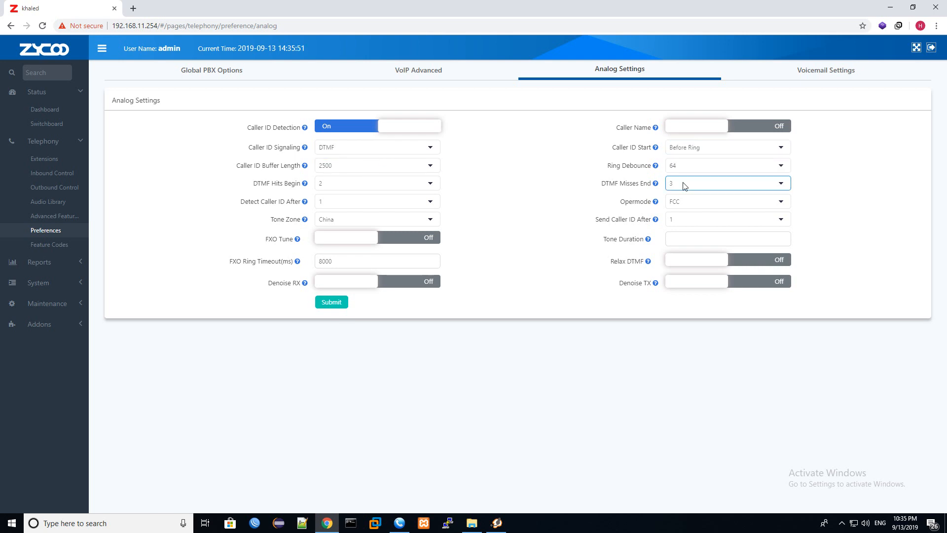
pyautogui.click(373, 150)
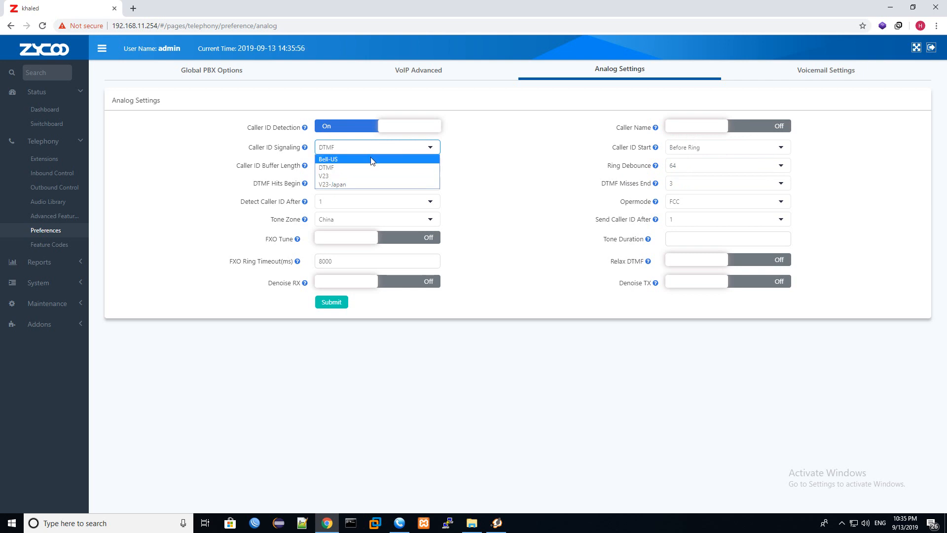
pyautogui.click(371, 160)
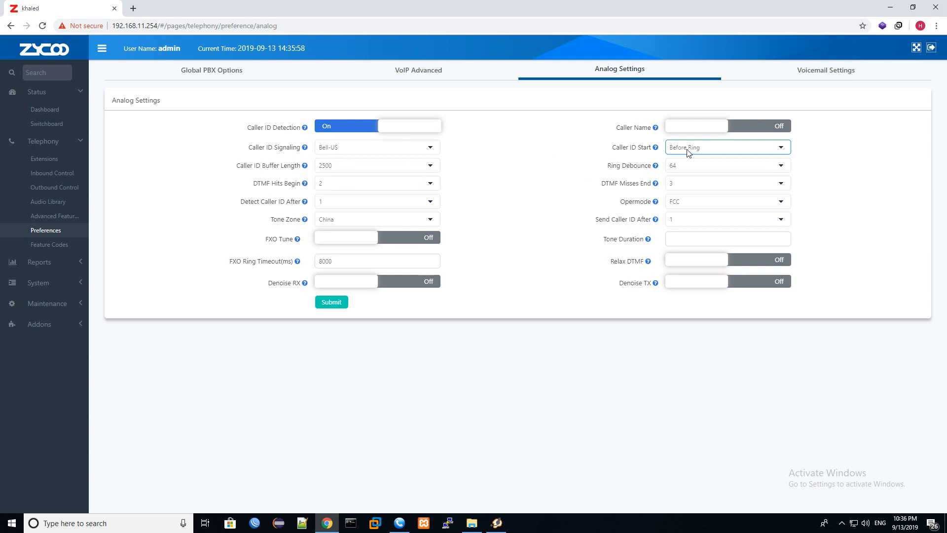
pyautogui.click(377, 144)
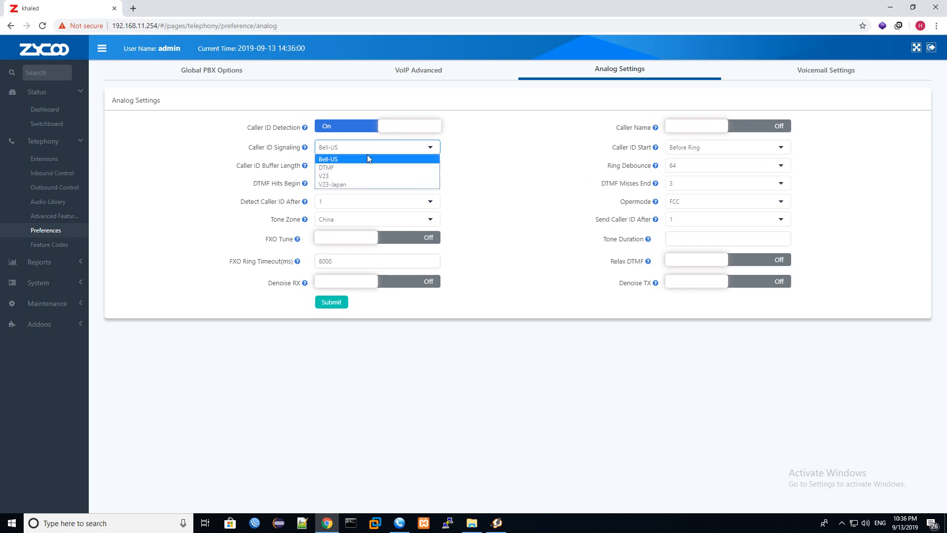
pyautogui.click(366, 164)
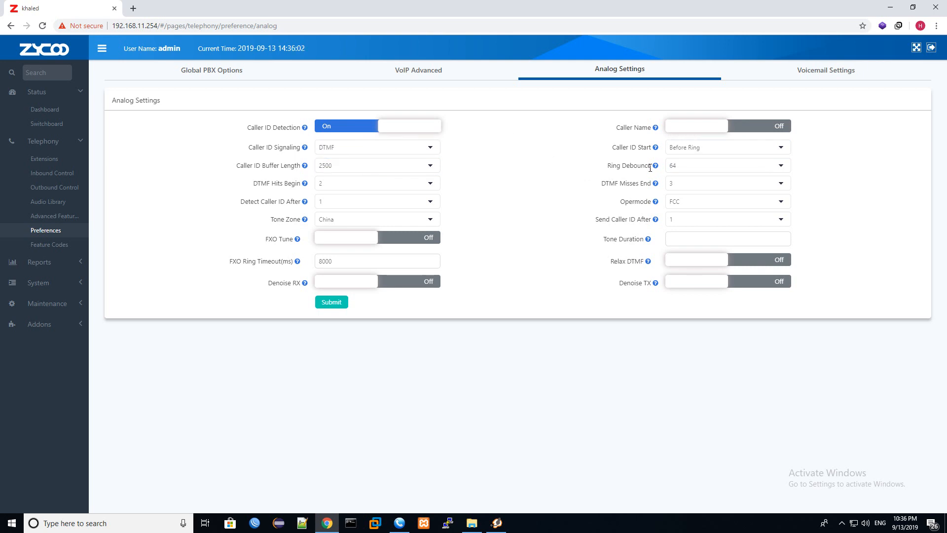
# Step: Lower Ring Debounce to 32, keep Caller ID Buffer Length at 2500, and bring up MicroSIP
pyautogui.moveTo(655, 167)
pyautogui.click(686, 168)
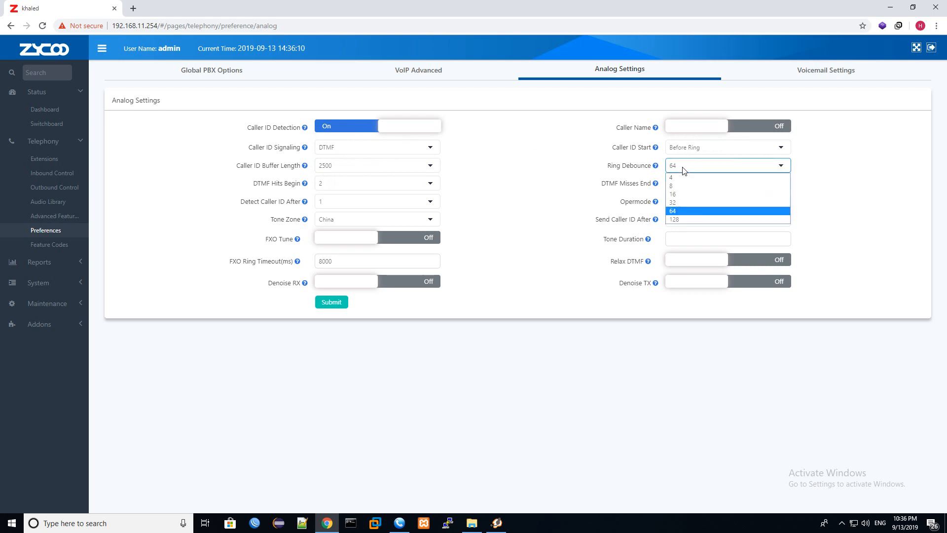
pyautogui.click(679, 202)
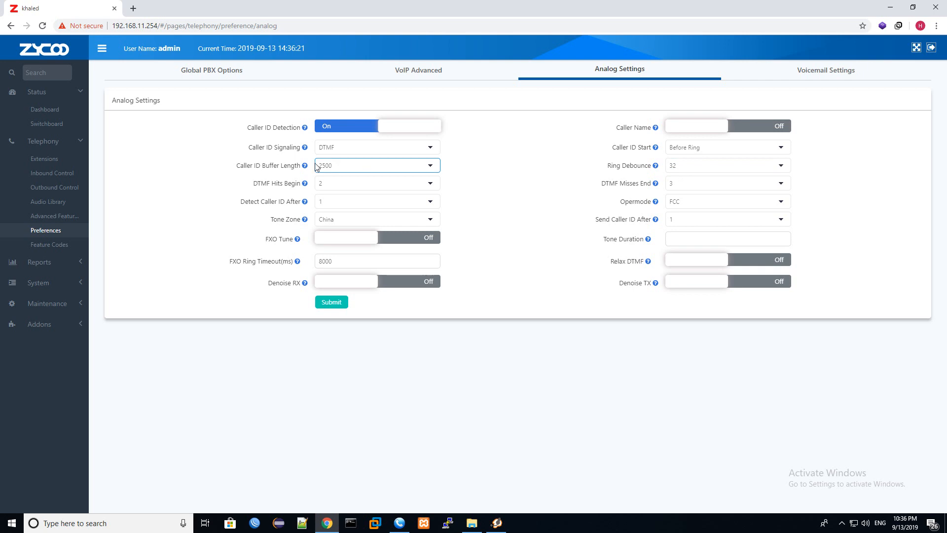
pyautogui.moveTo(306, 166)
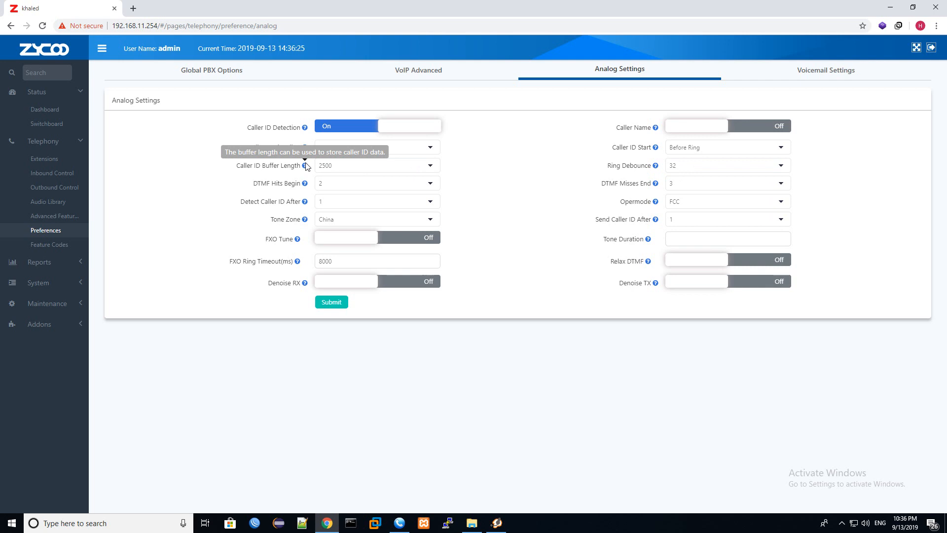
pyautogui.click(324, 165)
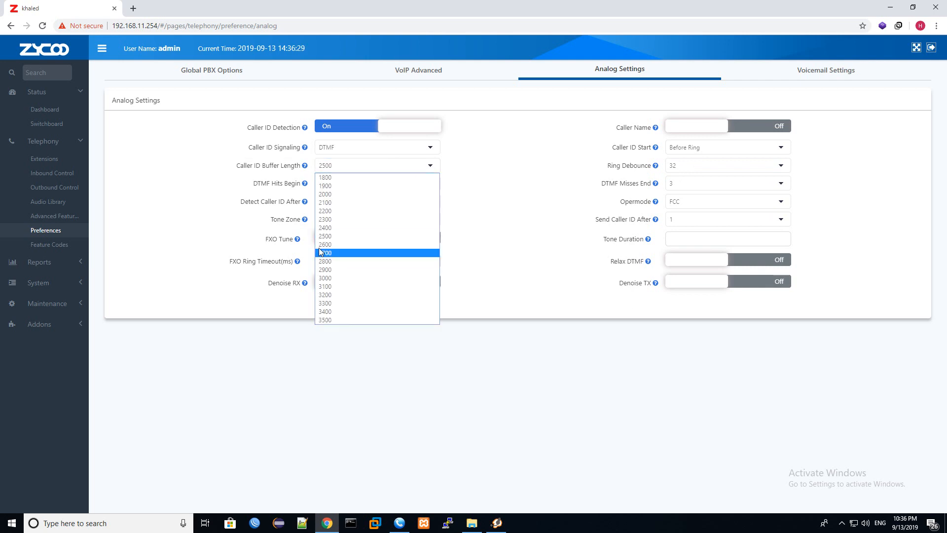
pyautogui.click(502, 189)
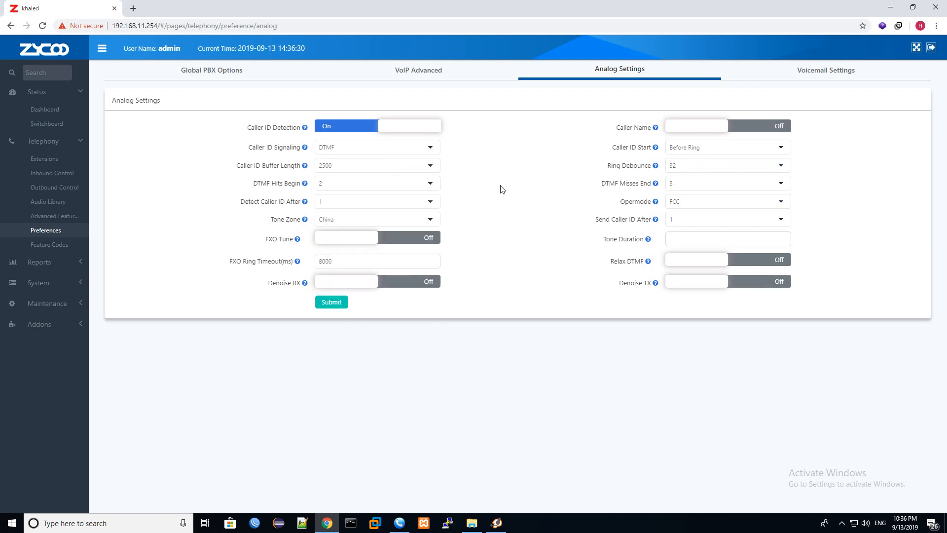
pyautogui.click(399, 523)
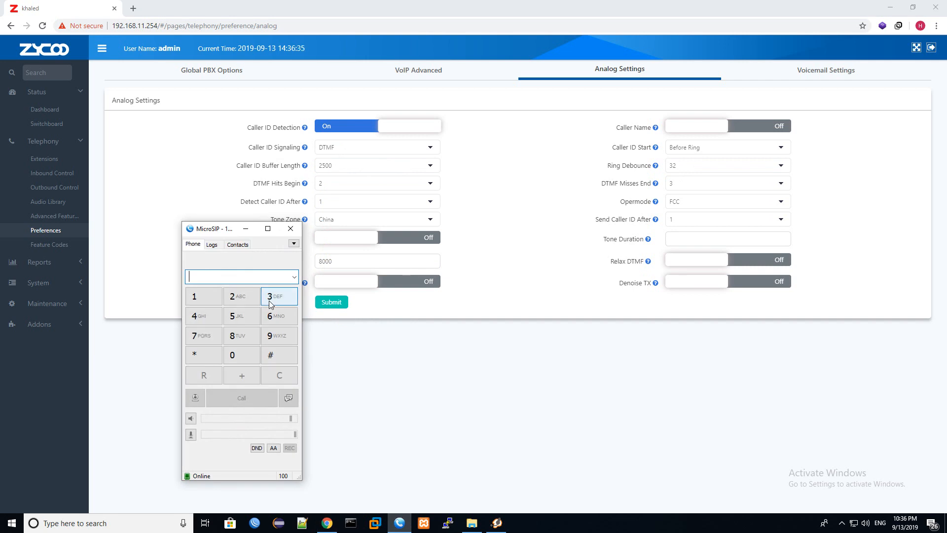
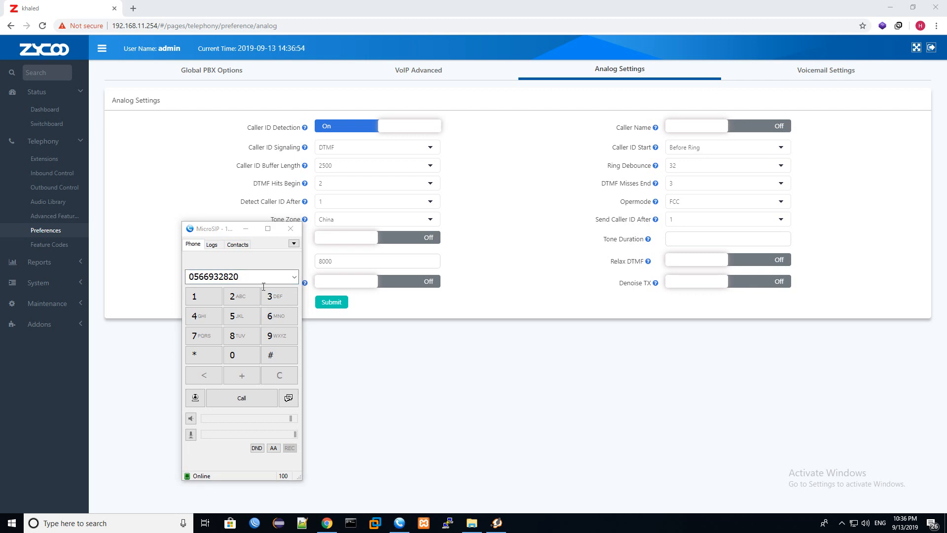
# Step: Enter the phone number in MicroSIP's dial field, trim its end, then set Caller ID Buffer Length to 3000
pyautogui.hotkey('ctrl', 'a')
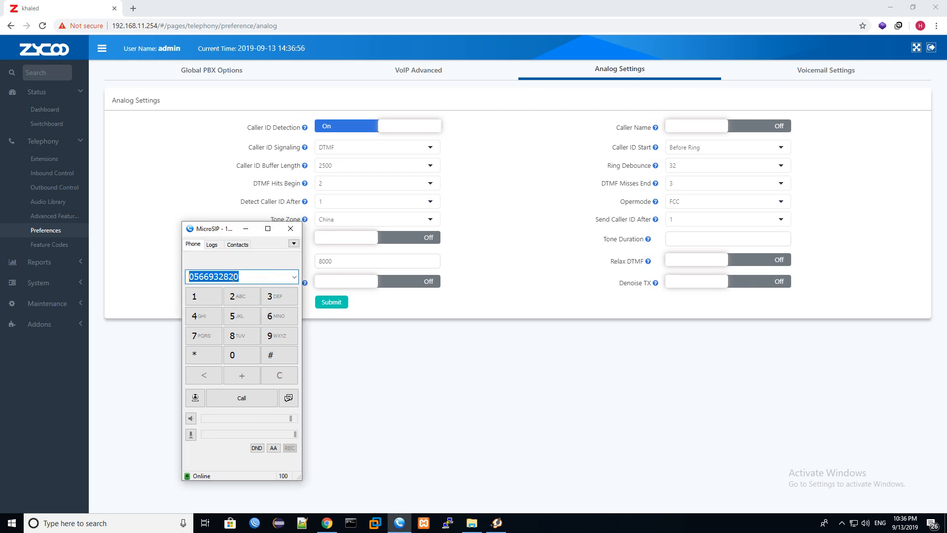
pyautogui.click(258, 278)
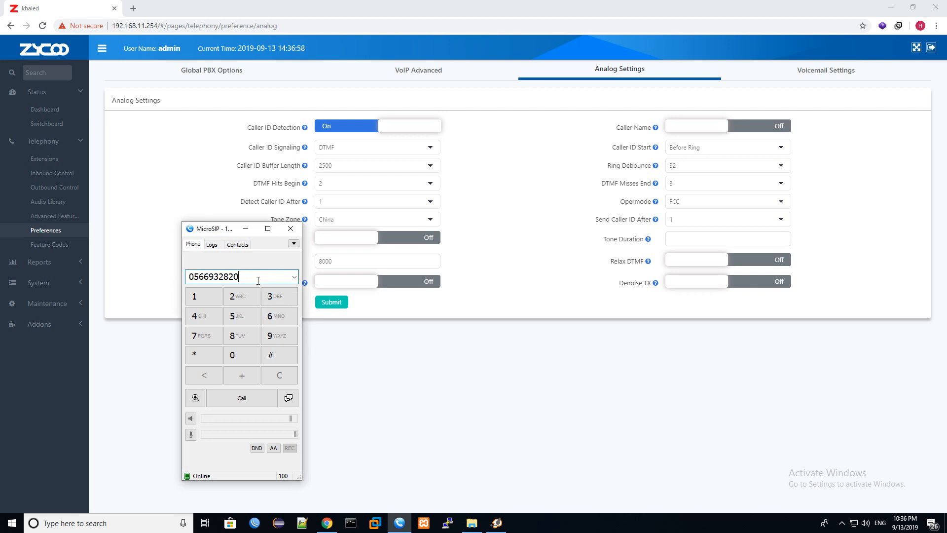
pyautogui.press('BackSpace')
pyautogui.press('BackSpace')
pyautogui.click(364, 165)
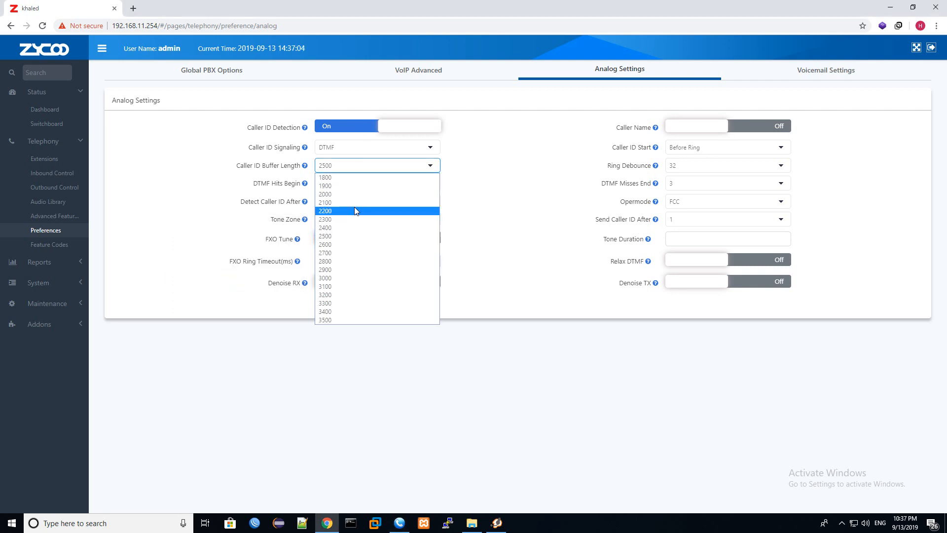
pyautogui.click(339, 277)
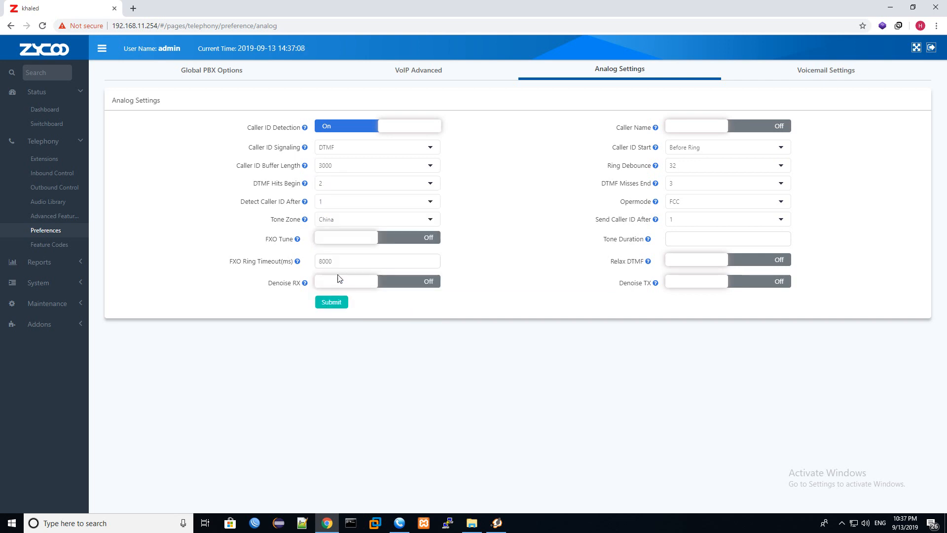
# Step: Append 200 to the number in MicroSIP's dial field, then minimise the dialer
pyautogui.click(400, 522)
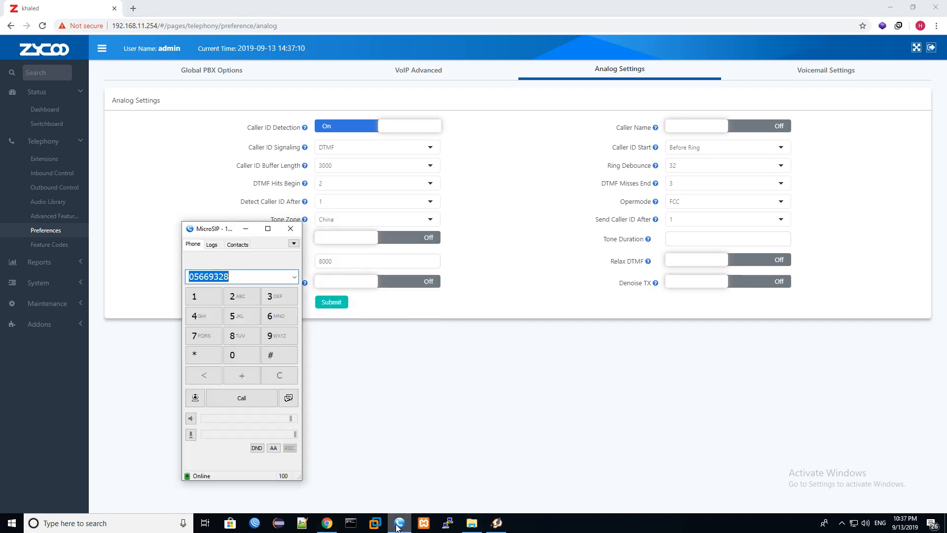
pyautogui.press('Right')
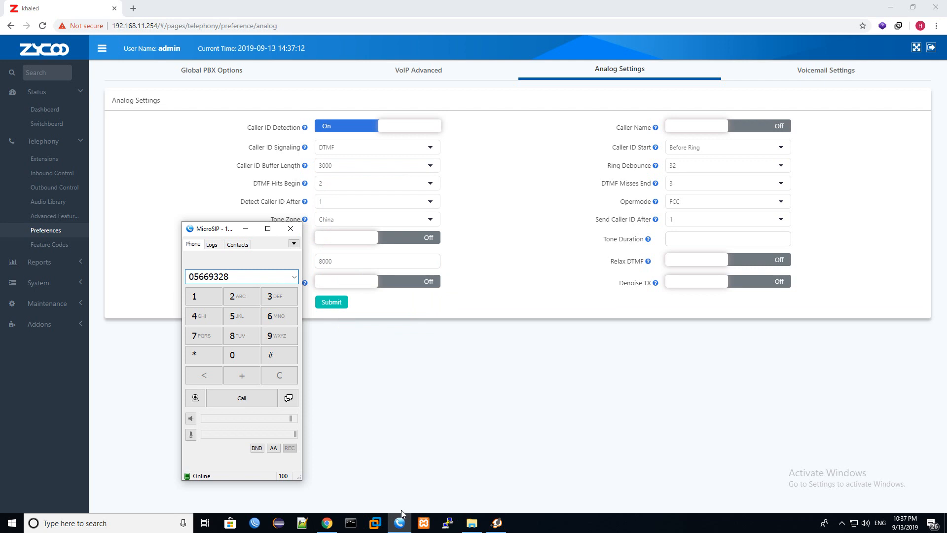
pyautogui.write('200')
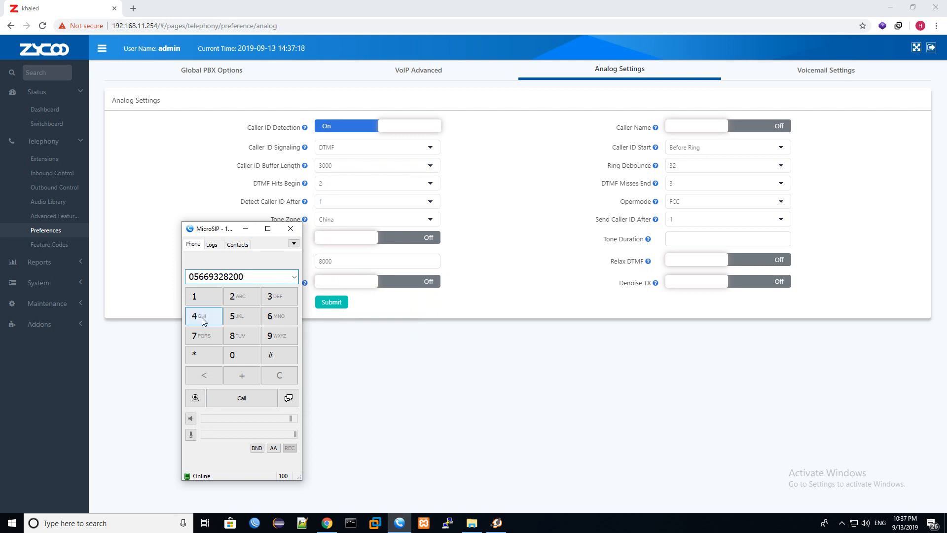
pyautogui.moveTo(244, 277); pyautogui.dragTo(239, 277)
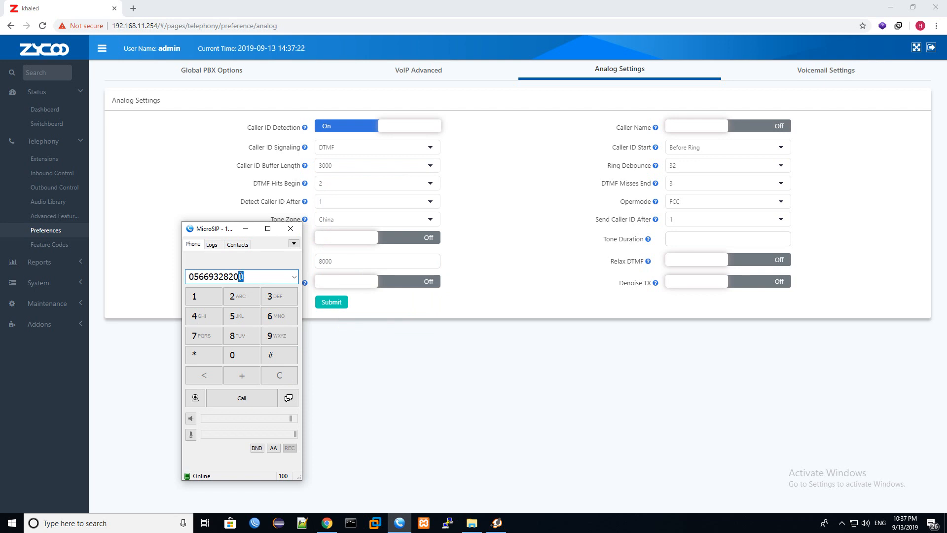
pyautogui.moveTo(195, 277); pyautogui.dragTo(189, 275)
pyautogui.click(253, 229)
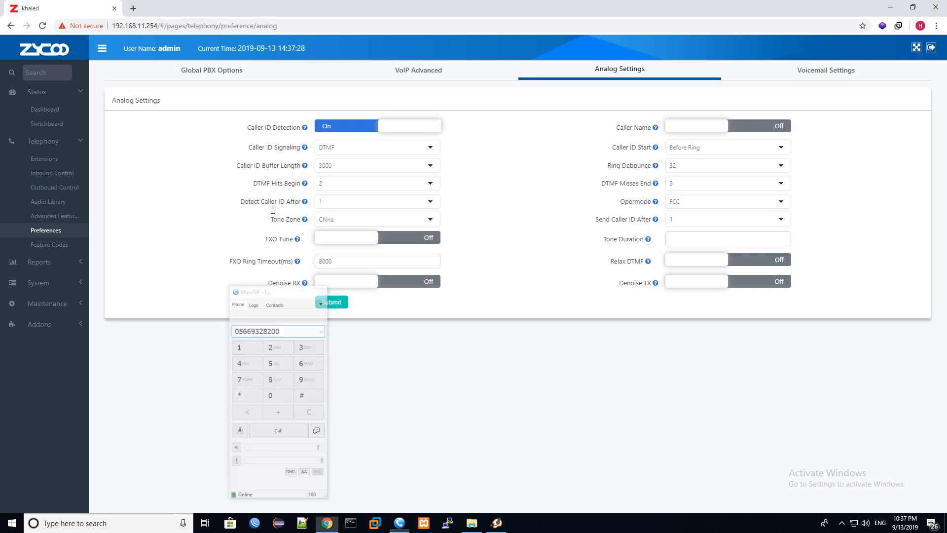
# Step: Pick 2500 in the Caller ID Buffer Length list, replacing 3000
pyautogui.click(346, 165)
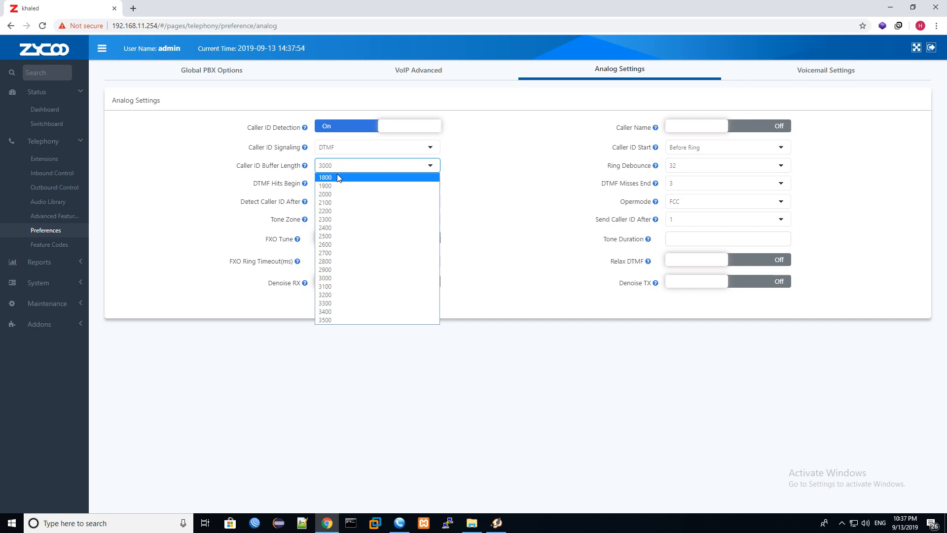
pyautogui.click(350, 236)
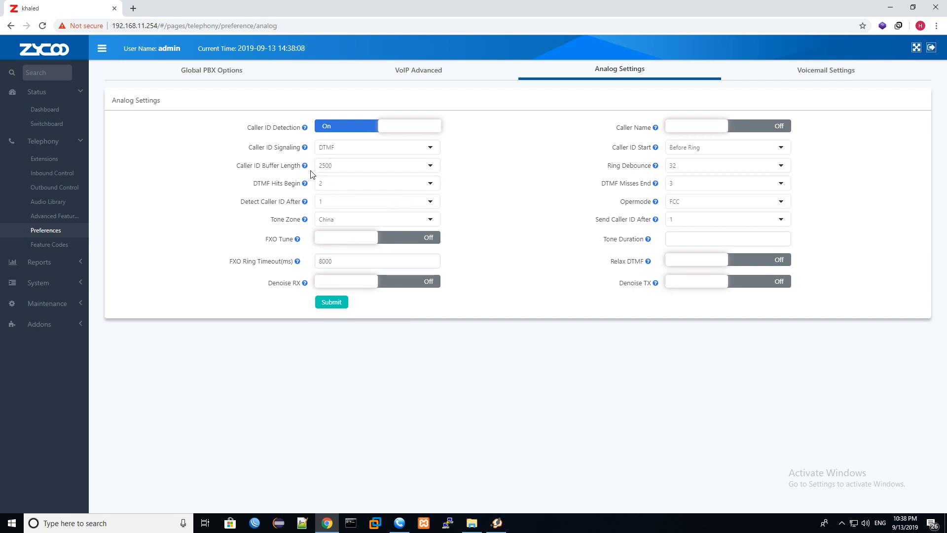
pyautogui.moveTo(306, 168)
# Step: Choose Bell-US caller ID signaling and browse the tone zone list, leaving China
pyautogui.click(348, 150)
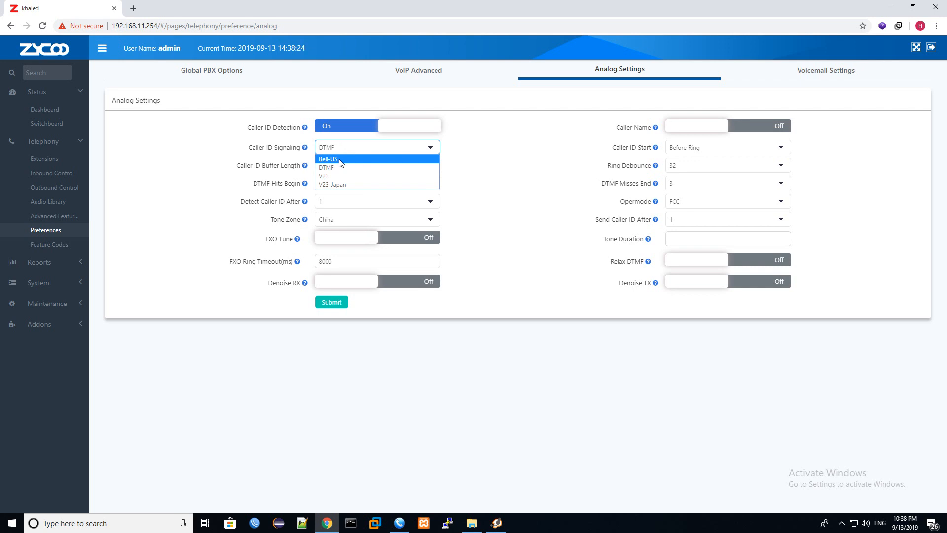
pyautogui.click(340, 160)
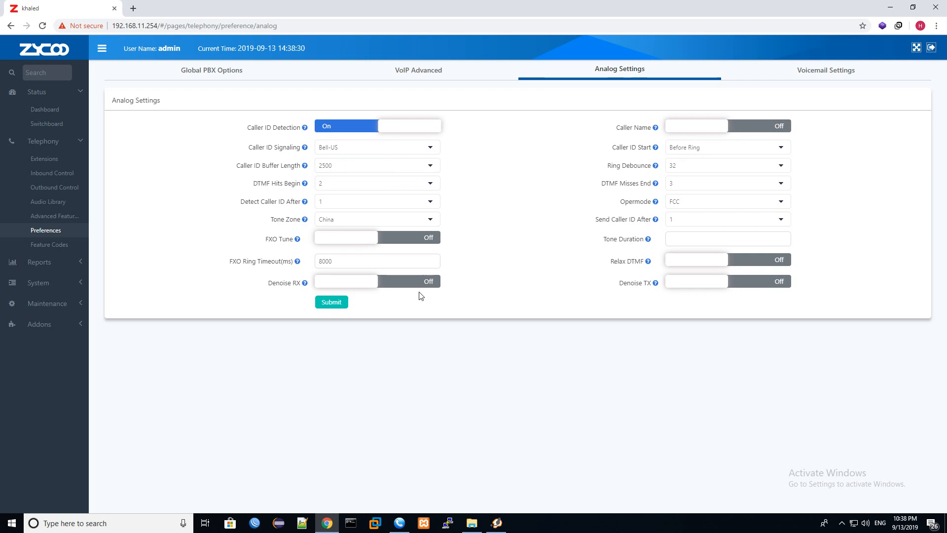
pyautogui.click(349, 220)
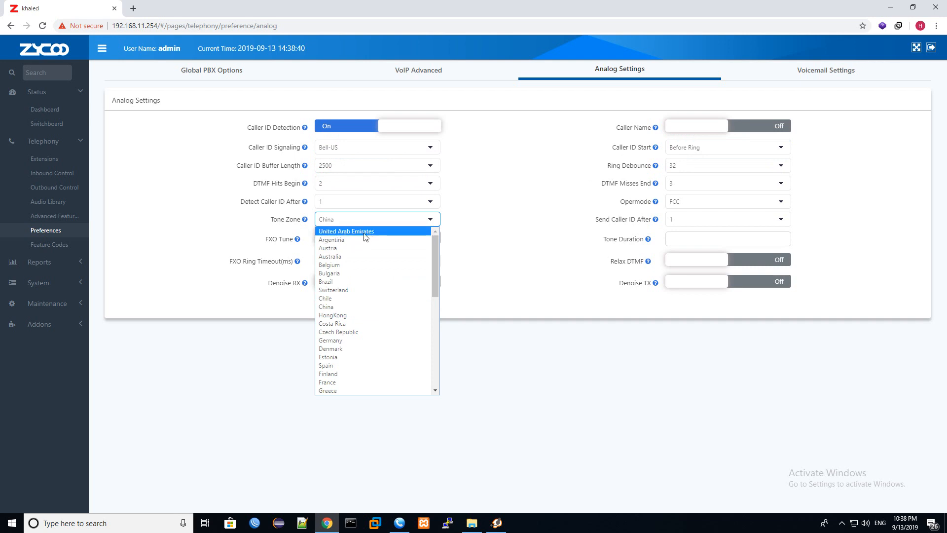
pyautogui.scroll(-10, 359, 281)
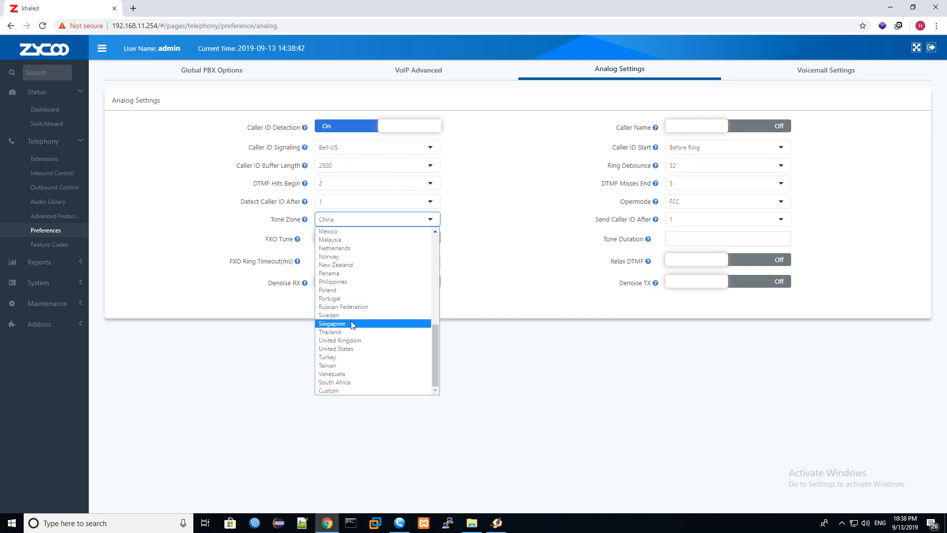
pyautogui.scroll(10, 356, 294)
pyautogui.scroll(-11, 354, 295)
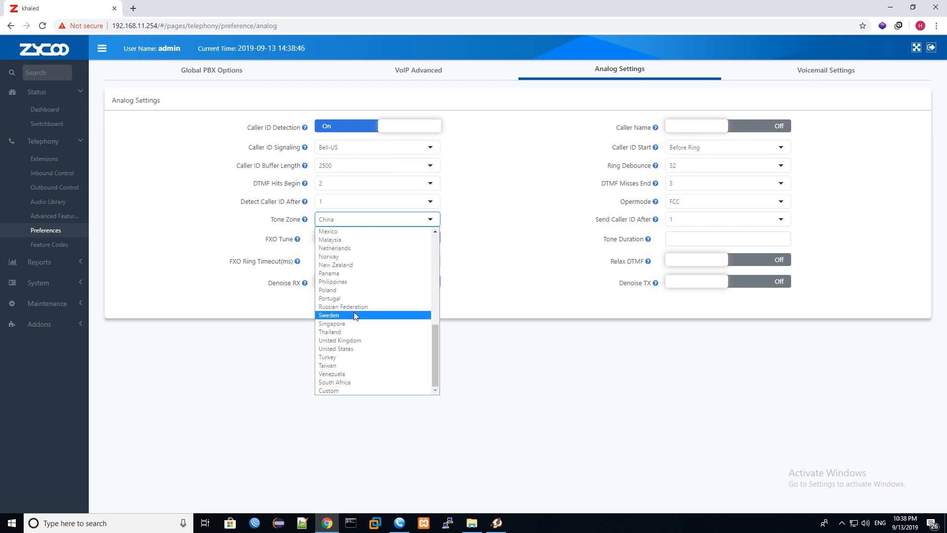
pyautogui.scroll(4, 344, 286)
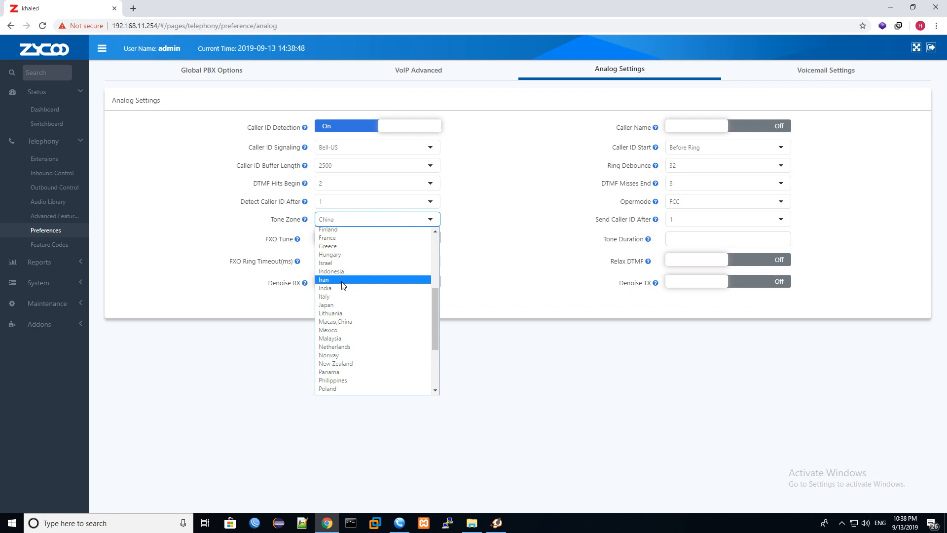
pyautogui.scroll(3, 344, 279)
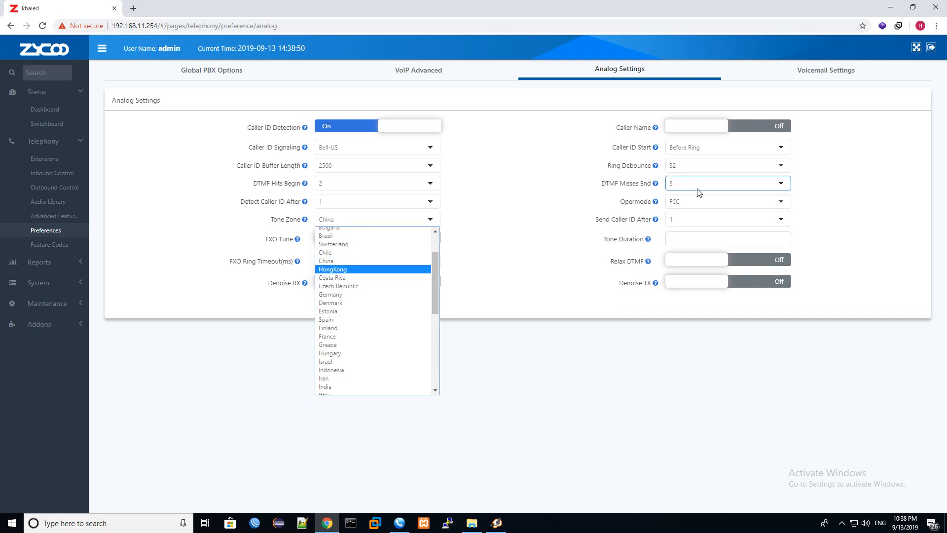
pyautogui.click(582, 212)
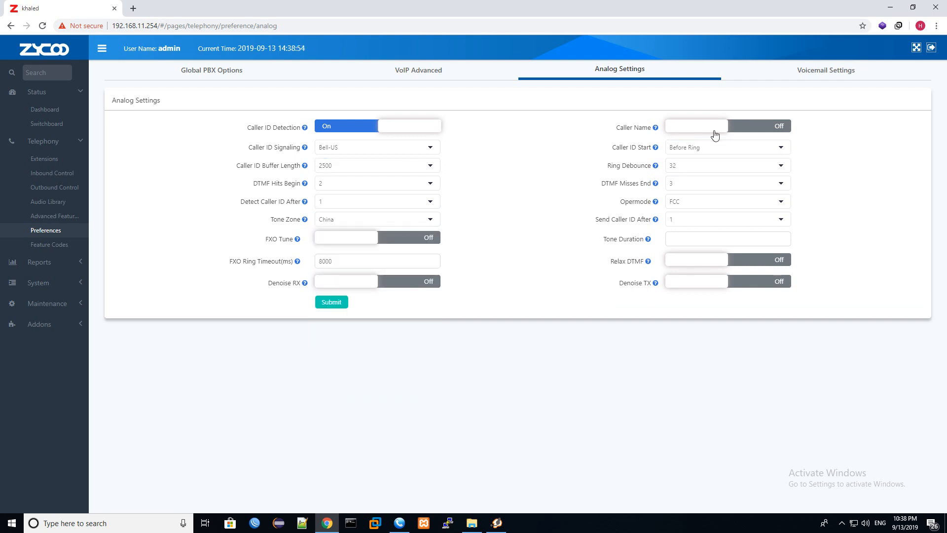
# Step: Set Tone Zone to United Arab Emirates and submit the analog settings
pyautogui.click(323, 151)
pyautogui.click(339, 158)
pyautogui.click(390, 221)
pyautogui.click(383, 230)
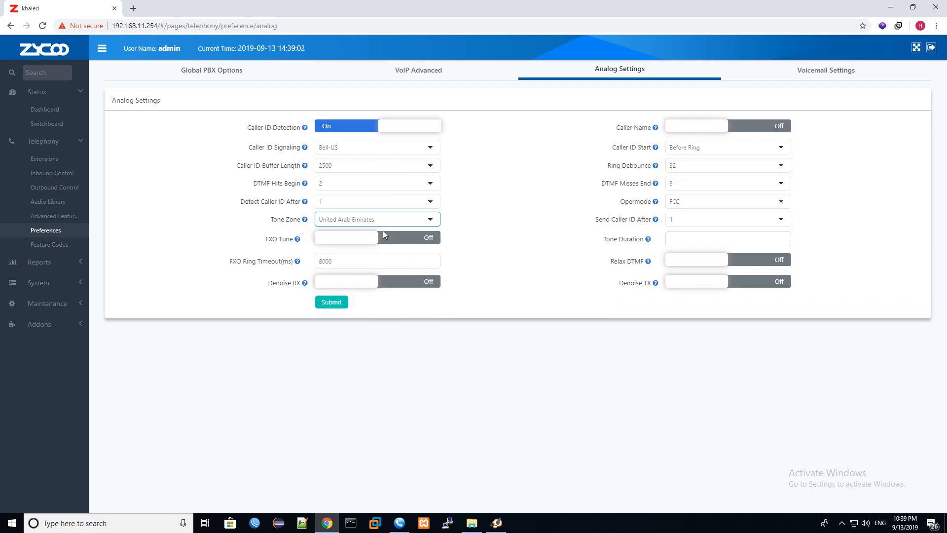
pyautogui.click(330, 303)
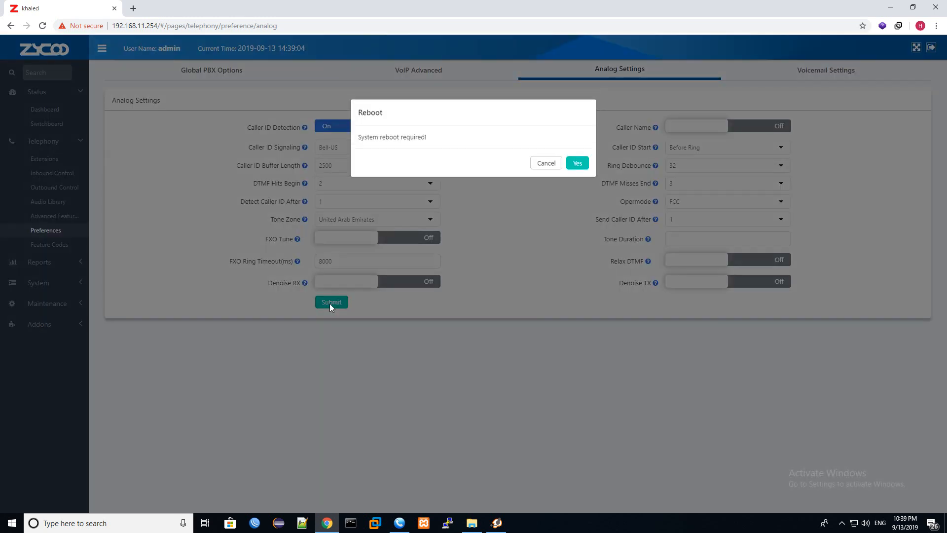
# Step: Cancel the reboot prompt and go to the switchboard status page listing the four FXO trunks
pyautogui.click(542, 165)
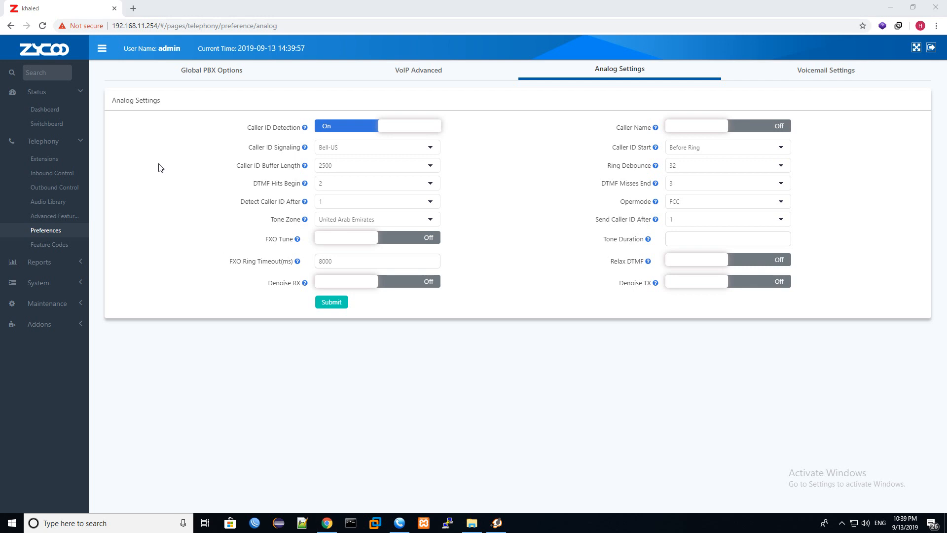
pyautogui.click(55, 125)
pyautogui.click(735, 74)
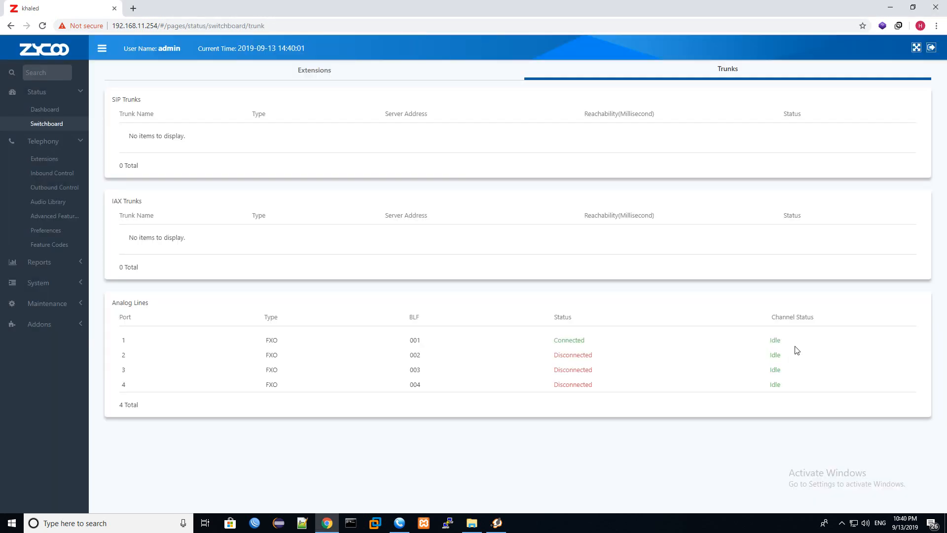
pyautogui.doubleClick(774, 340)
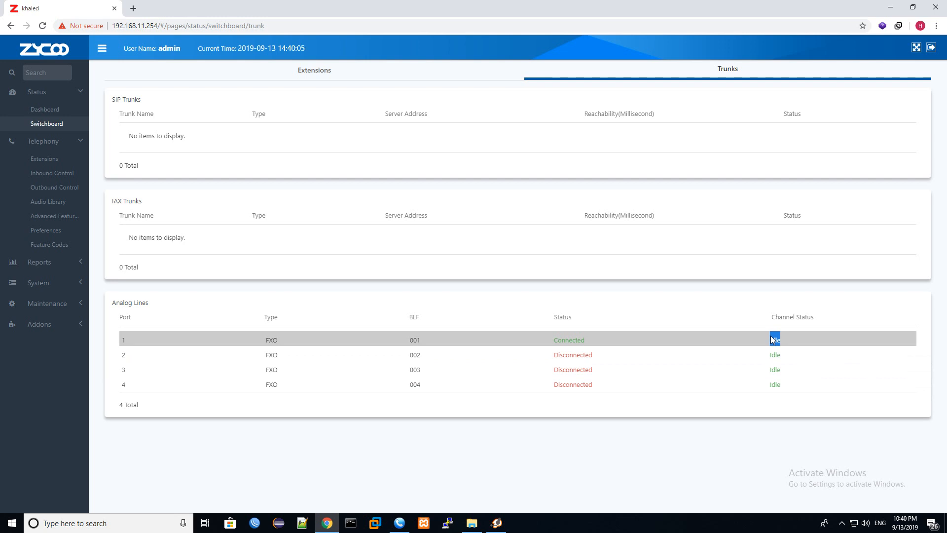
pyautogui.click(784, 346)
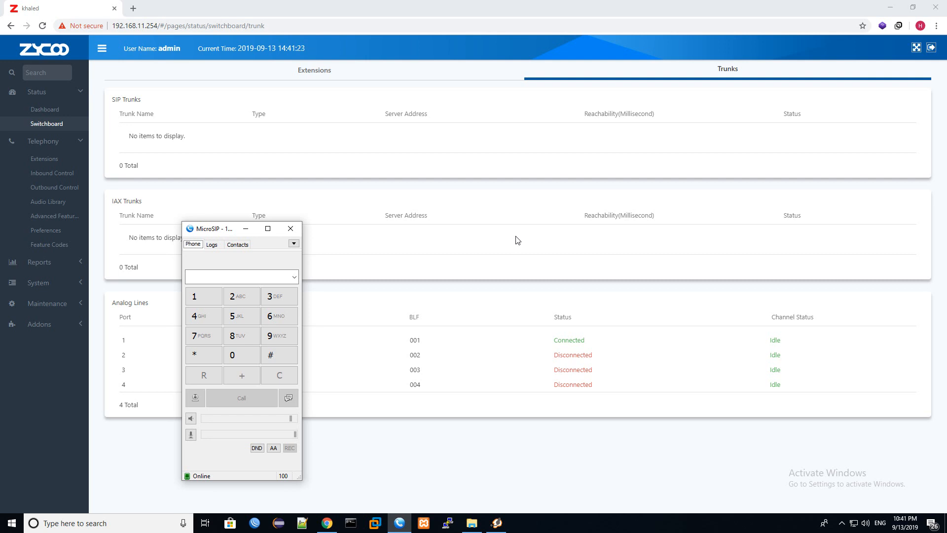
# Step: Minimise MicroSIP to reveal the CooVox trunk status page
pyautogui.click(246, 229)
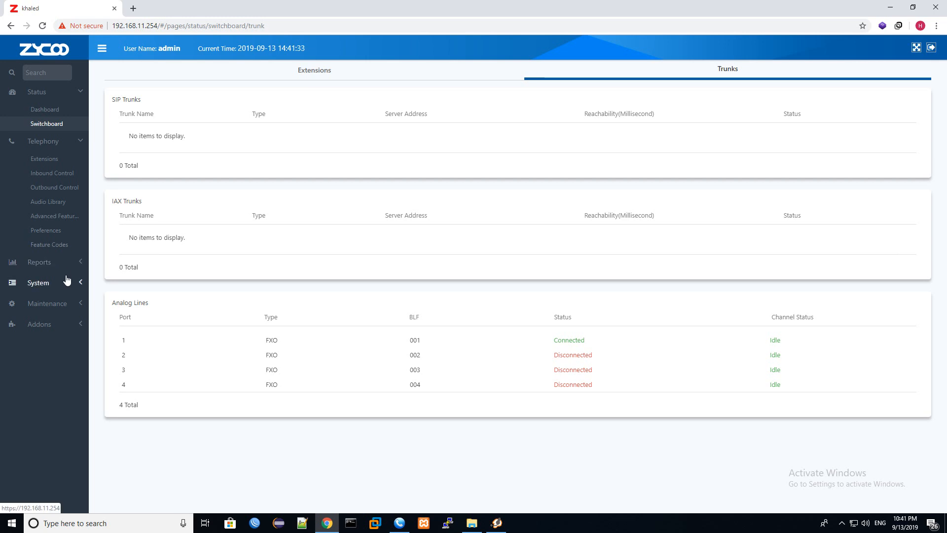
# Step: In Analog Settings, set Caller ID Signaling to DTMF and leave Ring Debounce at 32
pyautogui.click(54, 231)
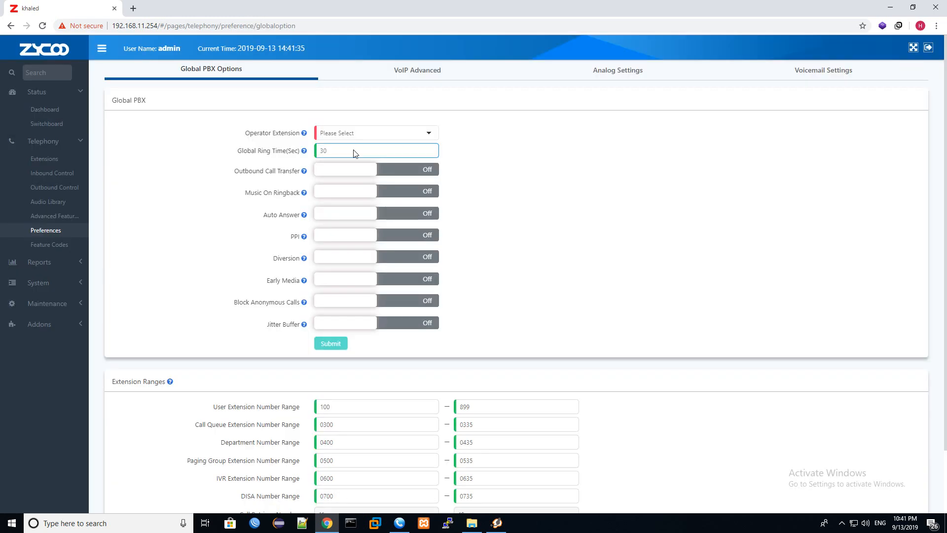
pyautogui.click(627, 70)
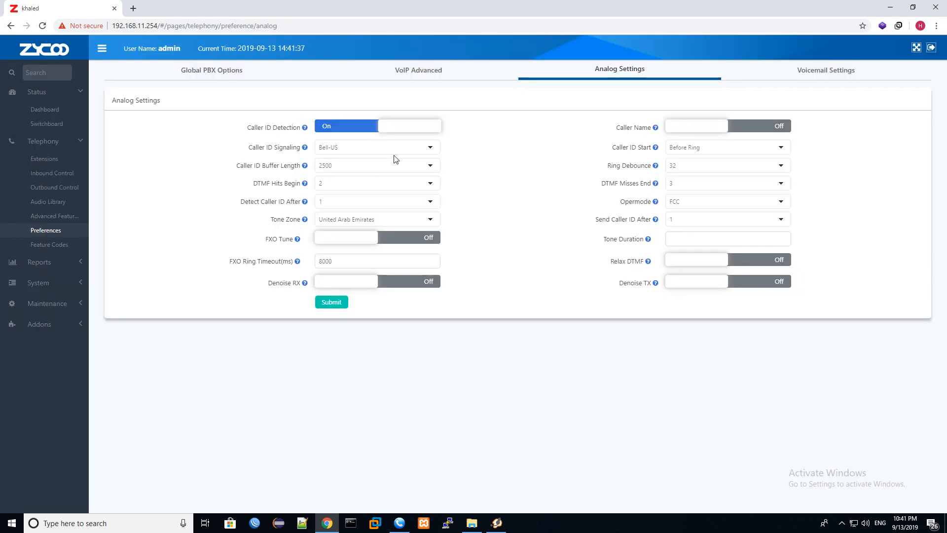
pyautogui.click(385, 147)
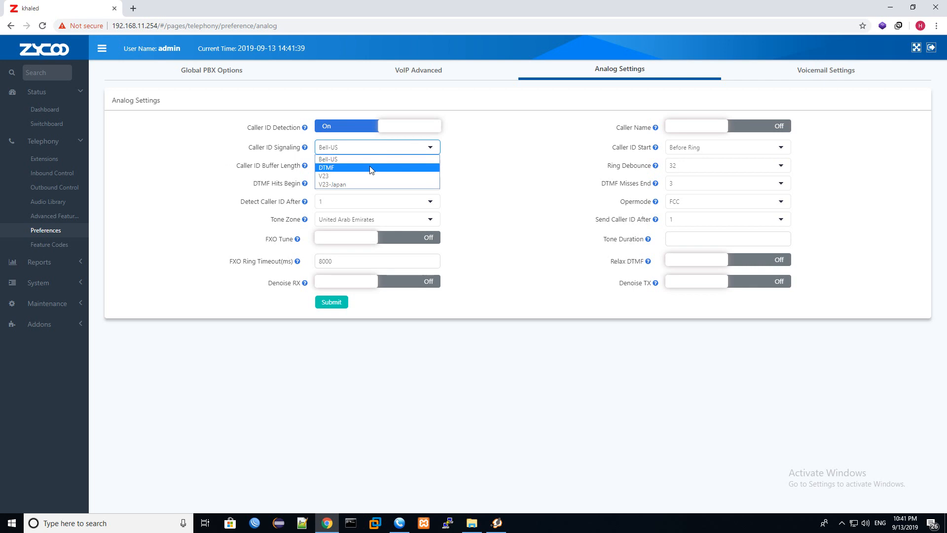
pyautogui.click(372, 168)
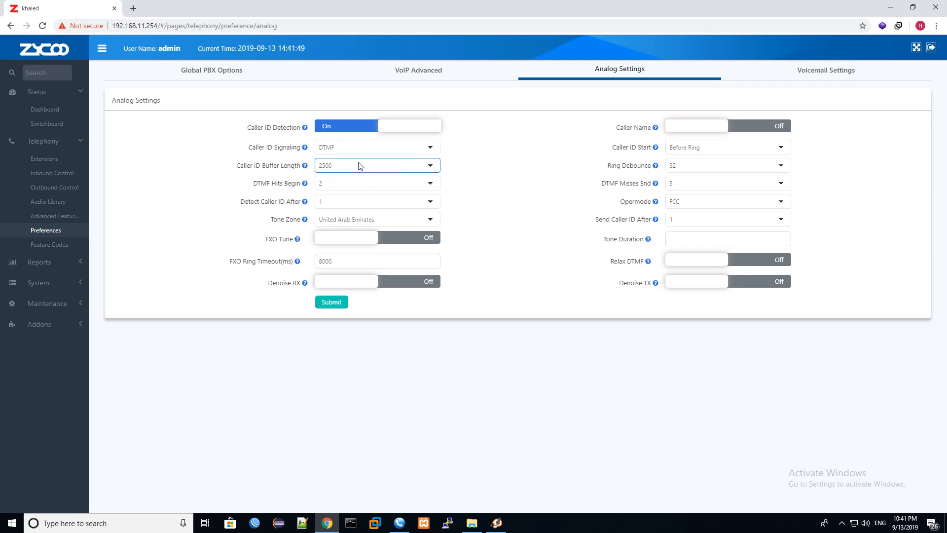
pyautogui.click(712, 164)
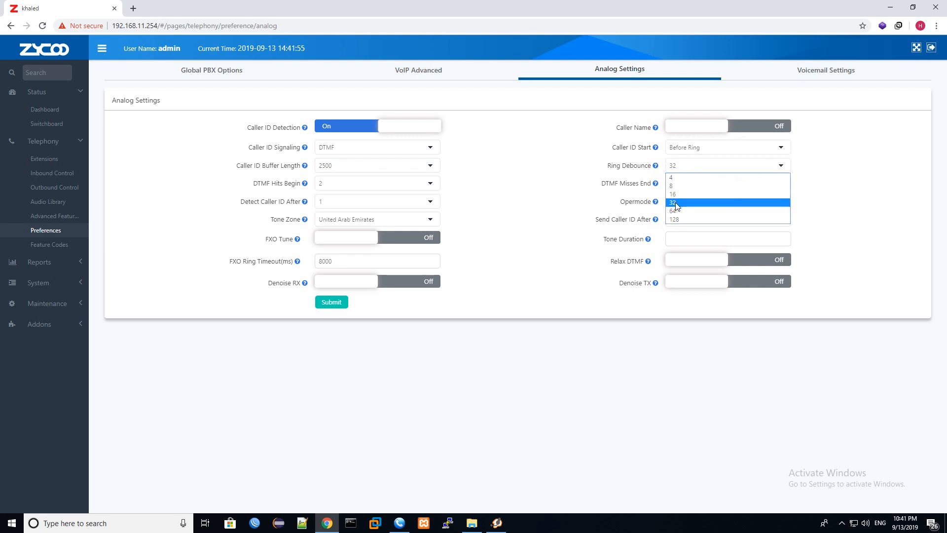
pyautogui.click(665, 159)
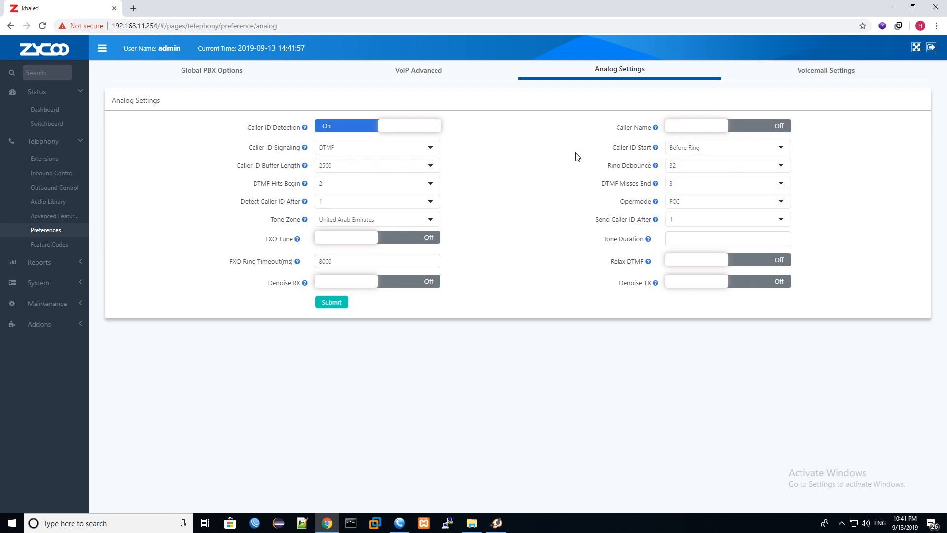
# Step: Reselect DTMF after briefly choosing Bell-US, keeping Caller ID Start at Before Ring
pyautogui.click(398, 150)
pyautogui.click(385, 160)
pyautogui.click(383, 149)
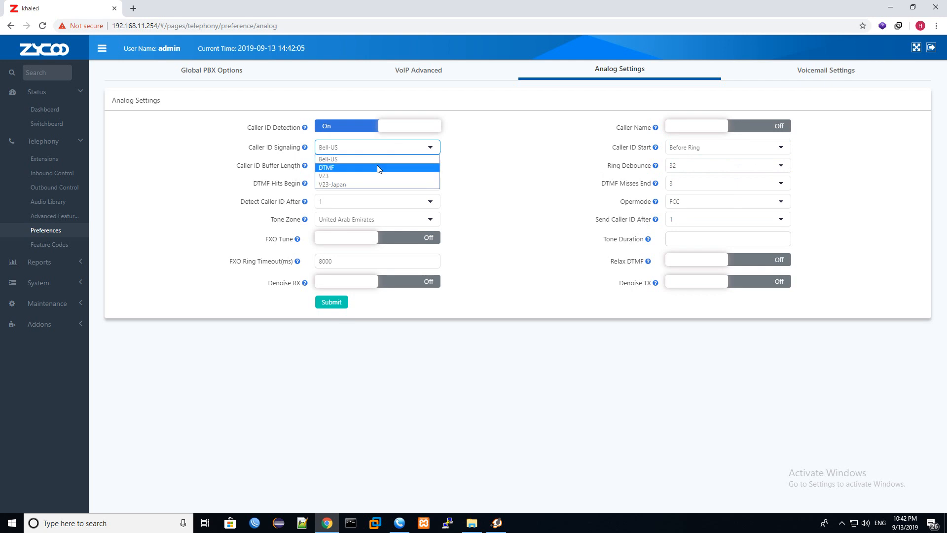
pyautogui.click(378, 168)
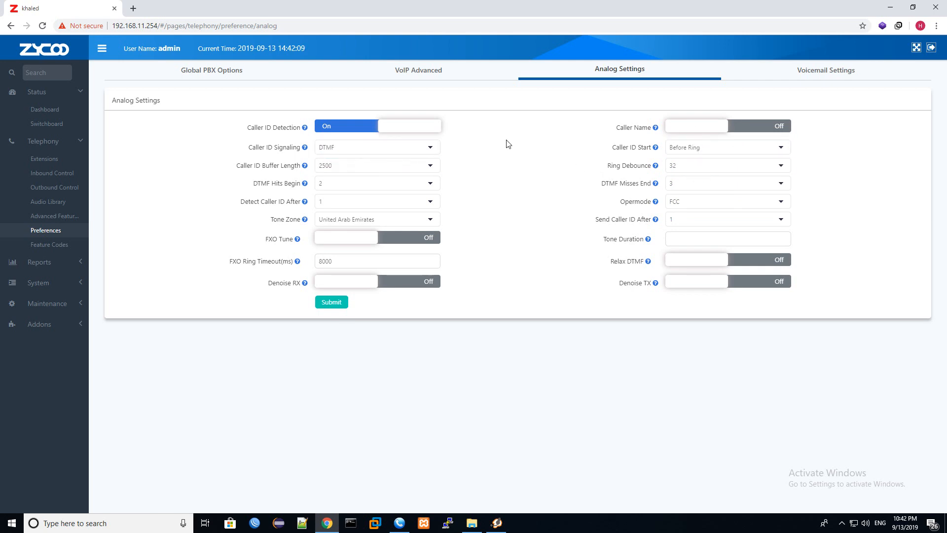
pyautogui.click(670, 166)
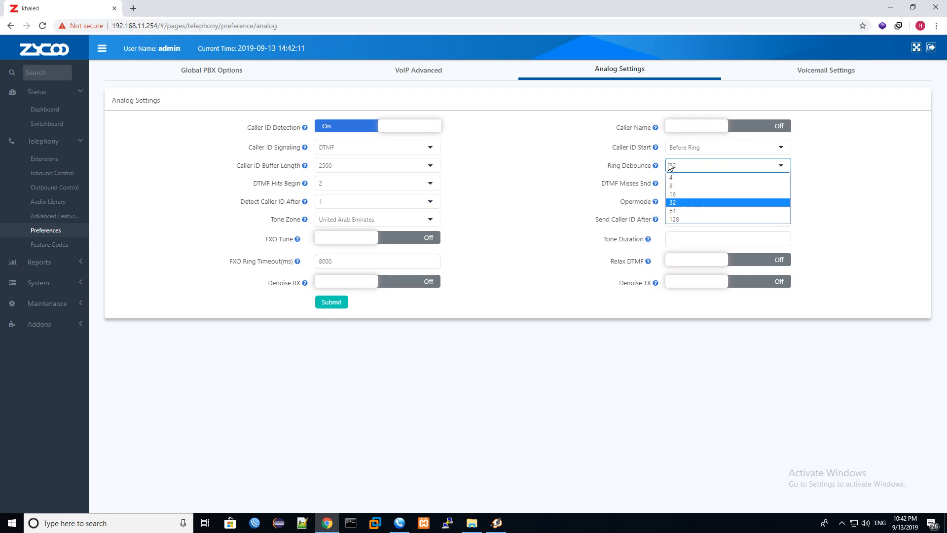
pyautogui.click(688, 146)
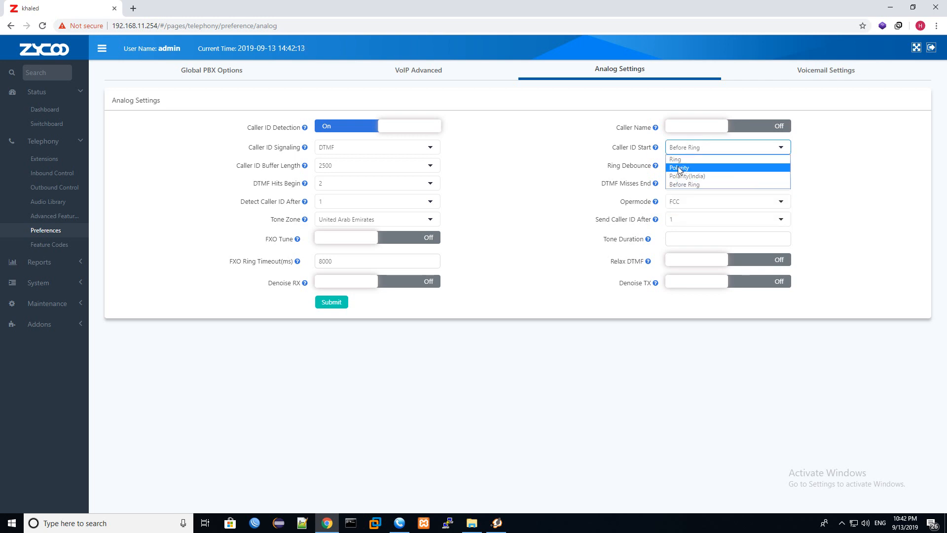
pyautogui.click(495, 201)
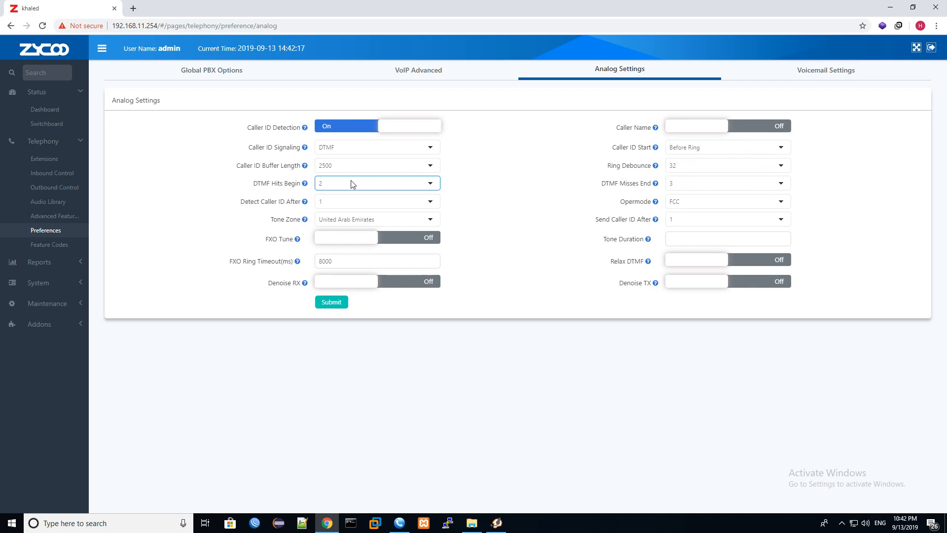
pyautogui.click(70, 303)
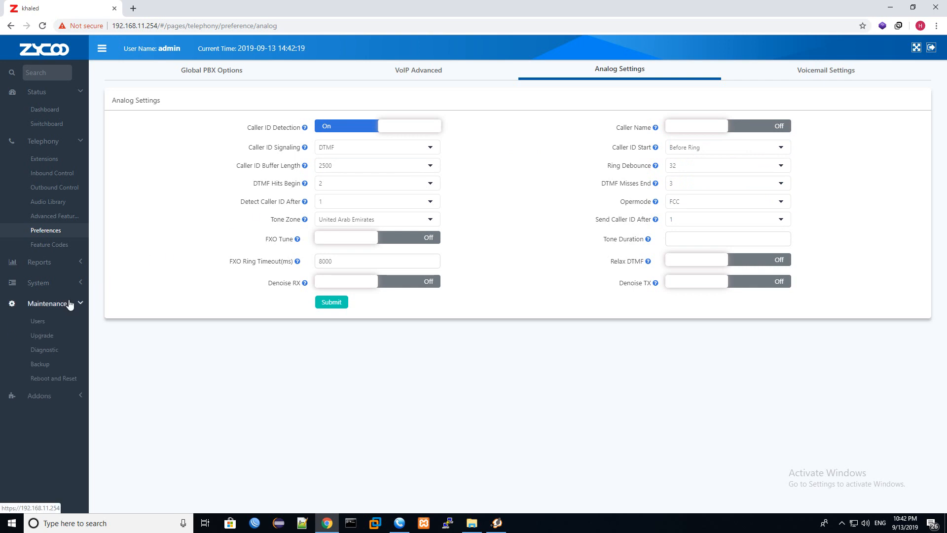
# Step: Capture fxo-1 audio in Diagnostic > Channel Monitor and download it as stream.tar
pyautogui.click(48, 351)
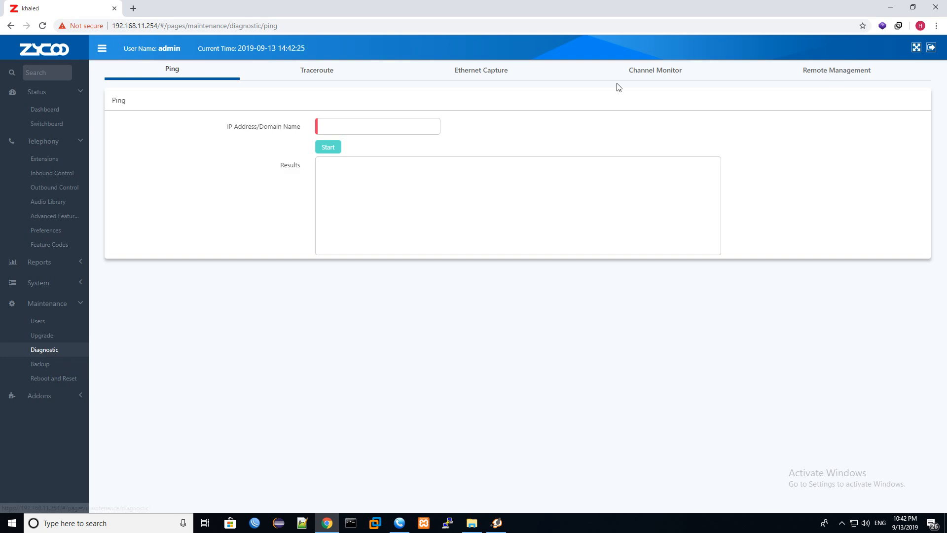
pyautogui.click(652, 72)
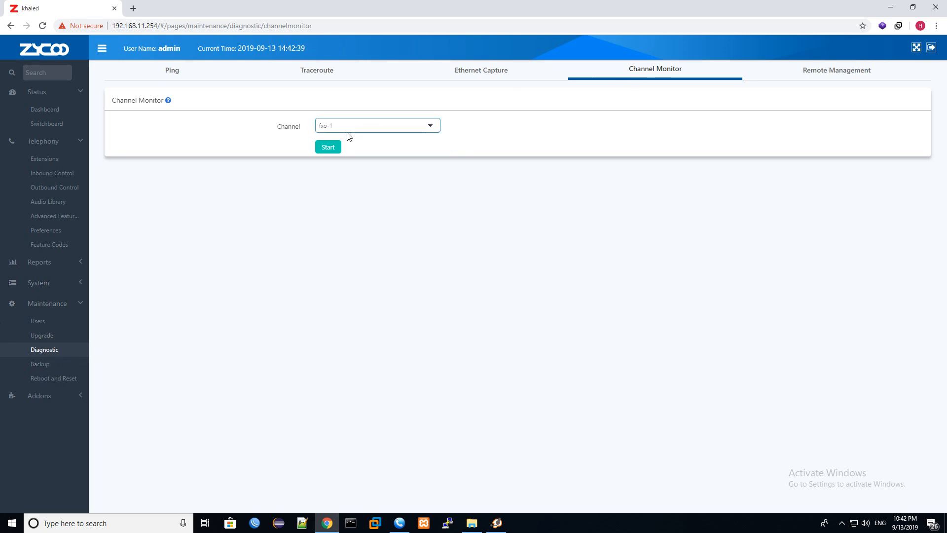
pyautogui.click(330, 127)
pyautogui.click(496, 146)
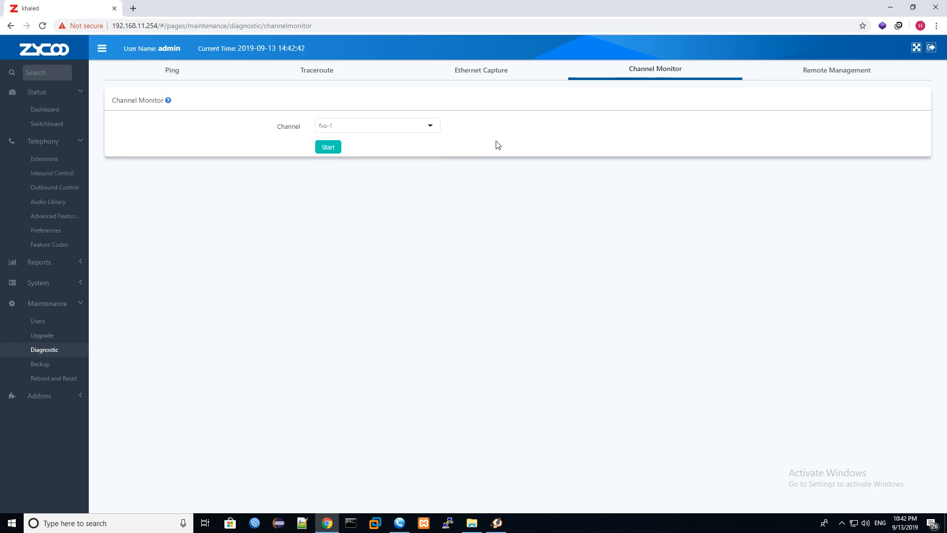
pyautogui.click(326, 153)
pyautogui.click(331, 147)
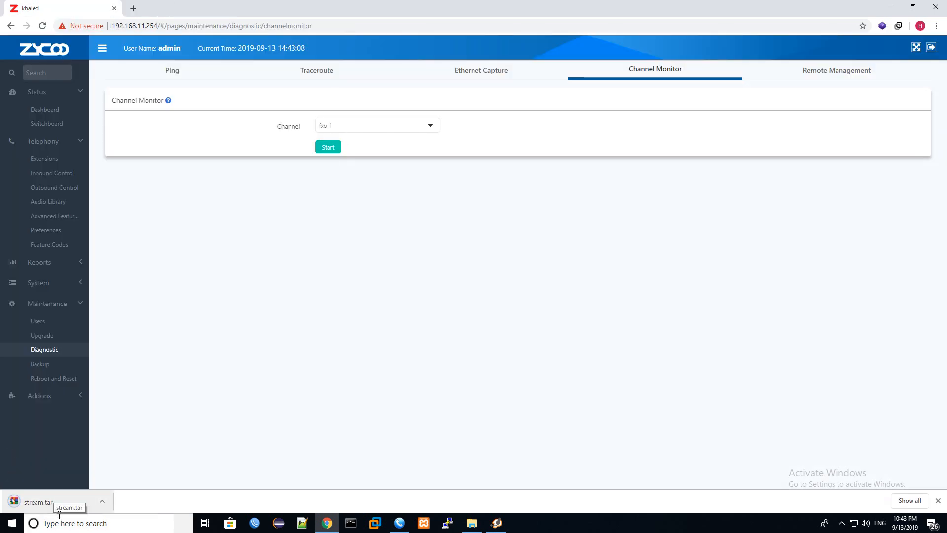
pyautogui.click(81, 524)
# Step: Launch Audacity and try dropping stream.tar into it, dismissing the resulting import error
pyautogui.write('aud')
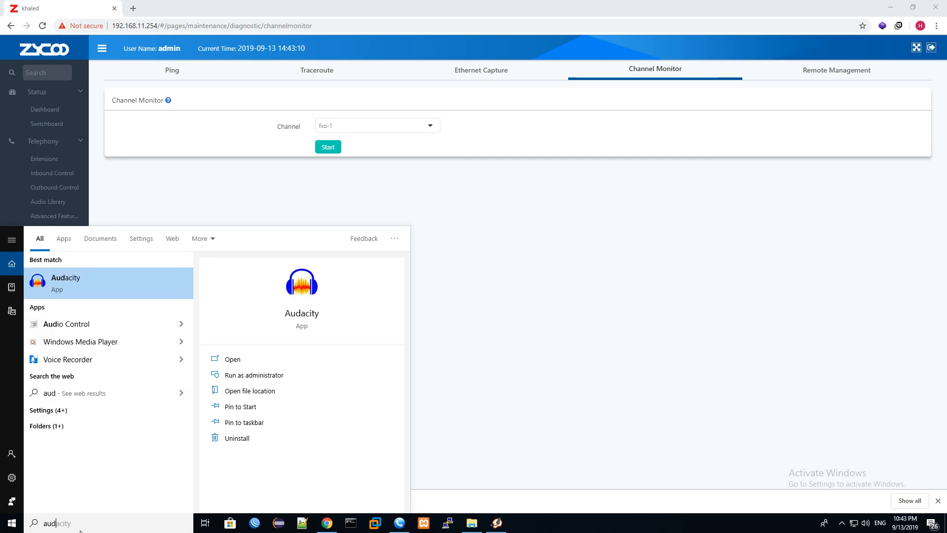
pyautogui.press('Return')
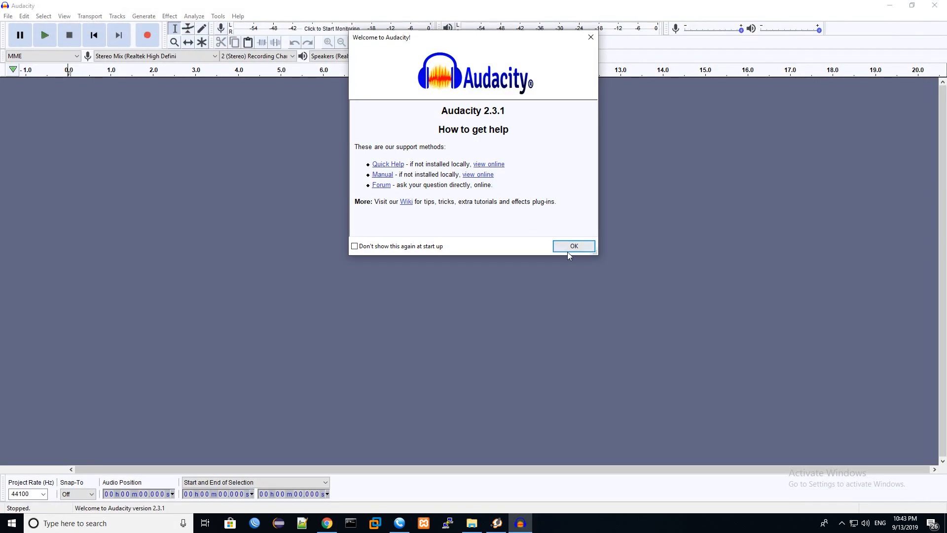
pyautogui.click(574, 246)
pyautogui.click(883, 6)
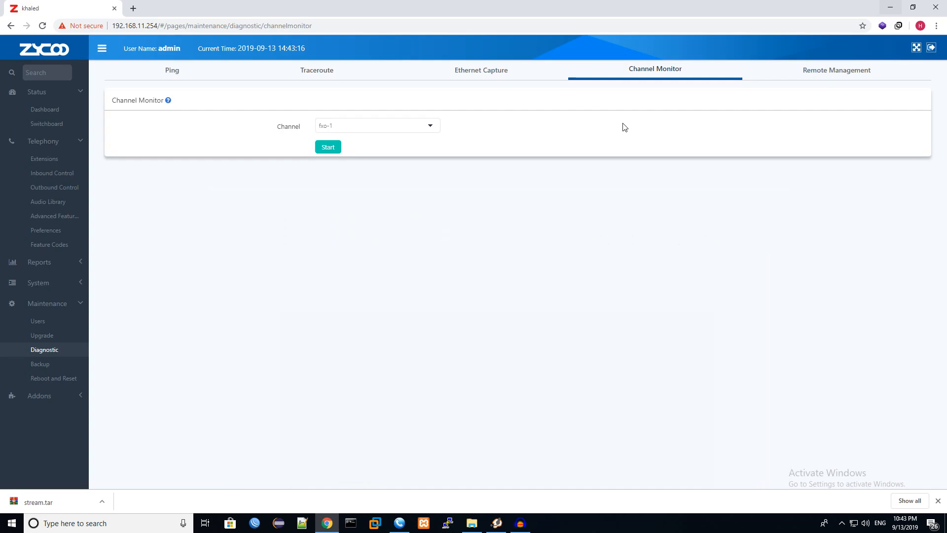
pyautogui.moveTo(42, 503); pyautogui.dragTo(359, 175)
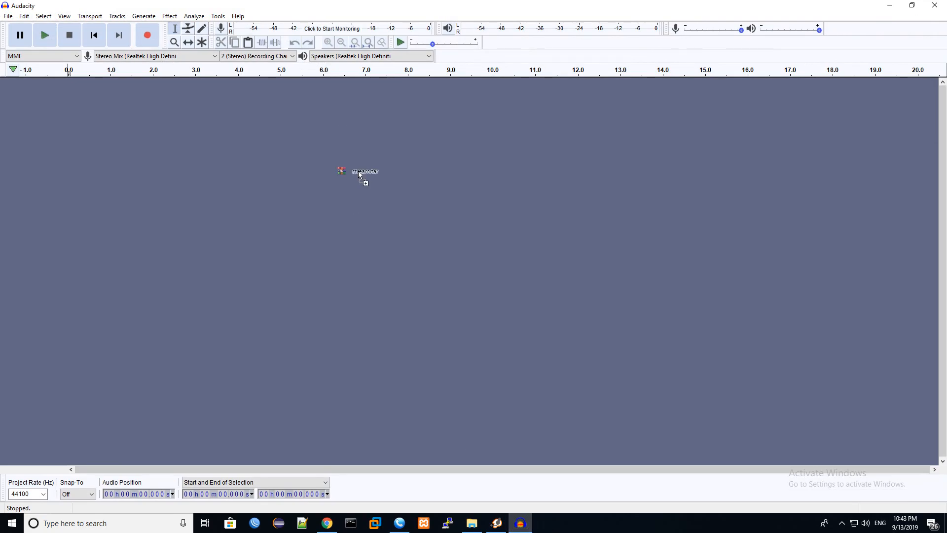
pyautogui.click(551, 280)
# Step: Import Downloads\stream.tar through File > Import > Raw Data
pyautogui.click(8, 16)
pyautogui.moveTo(49, 93)
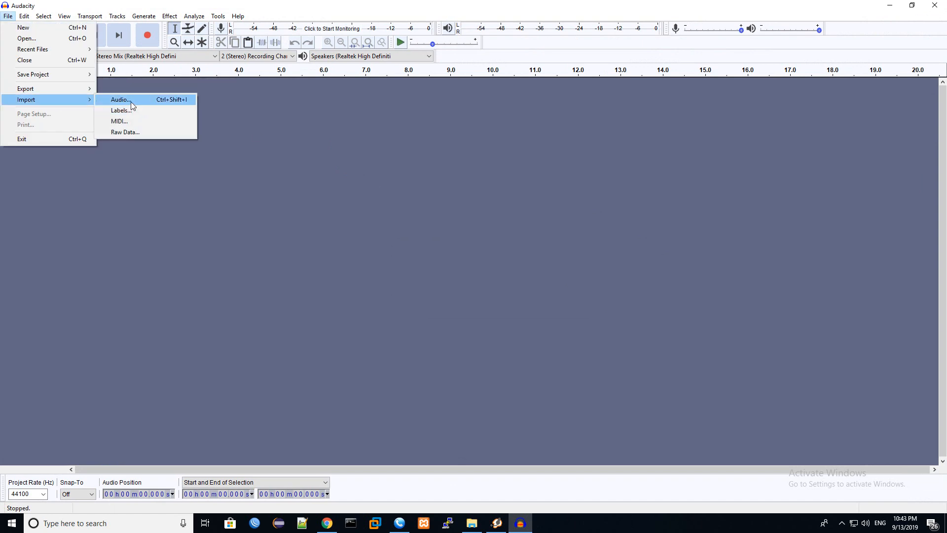
pyautogui.click(129, 132)
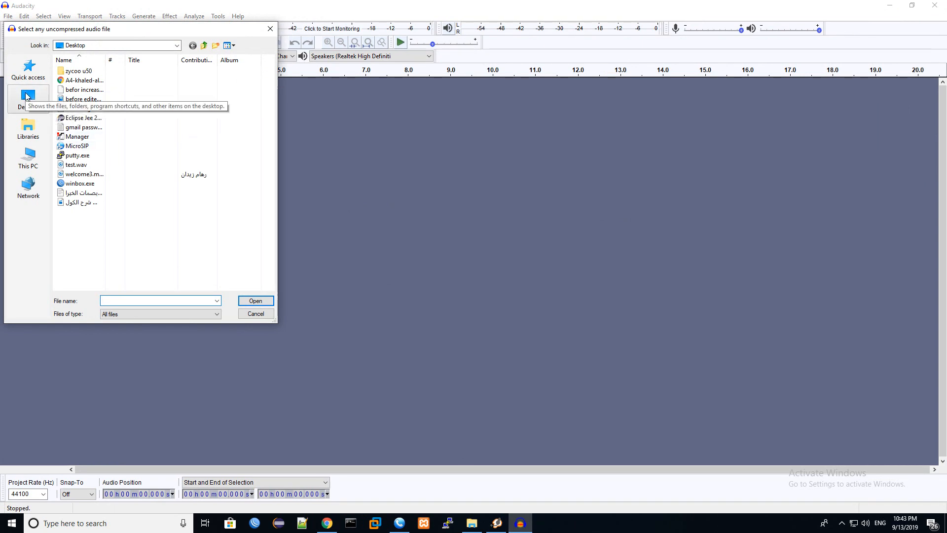
pyautogui.click(33, 154)
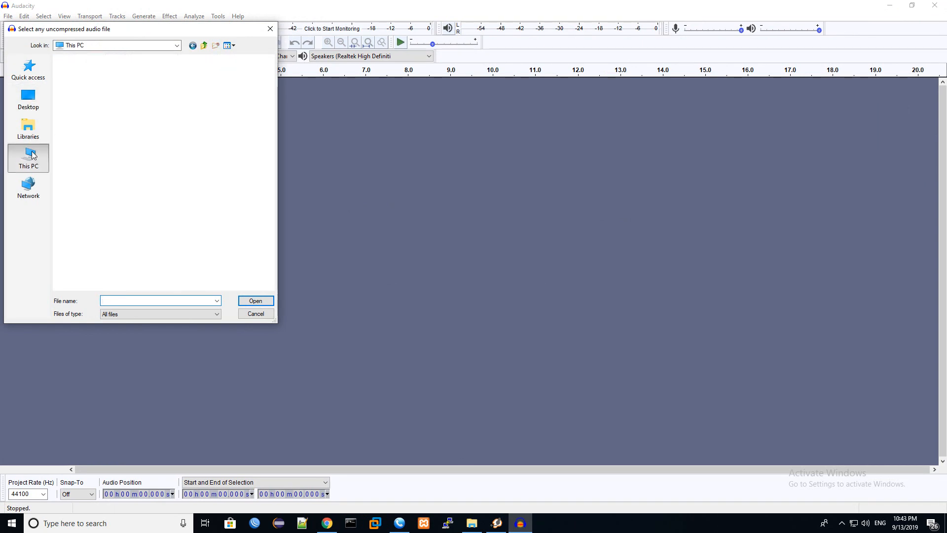
pyautogui.doubleClick(107, 149)
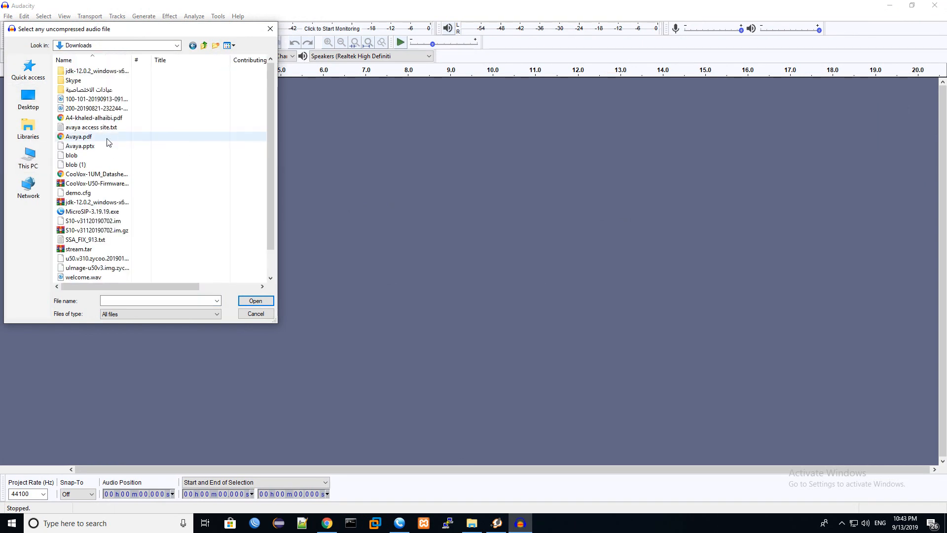
pyautogui.doubleClick(79, 248)
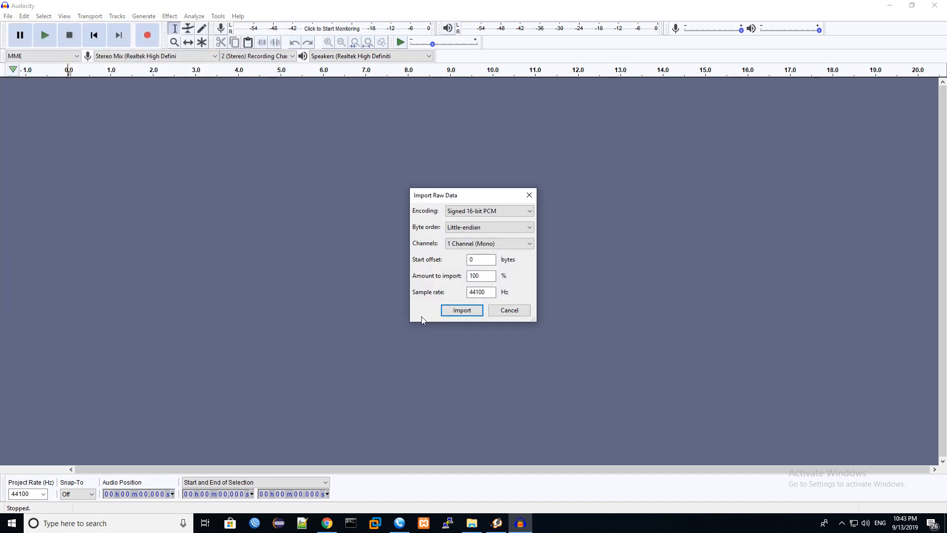
# Step: Import stream.tar as a mono 16-bit track and select its bursts around 1.5–6.3 s
pyautogui.click(459, 316)
pyautogui.moveTo(92, 109); pyautogui.dragTo(366, 112)
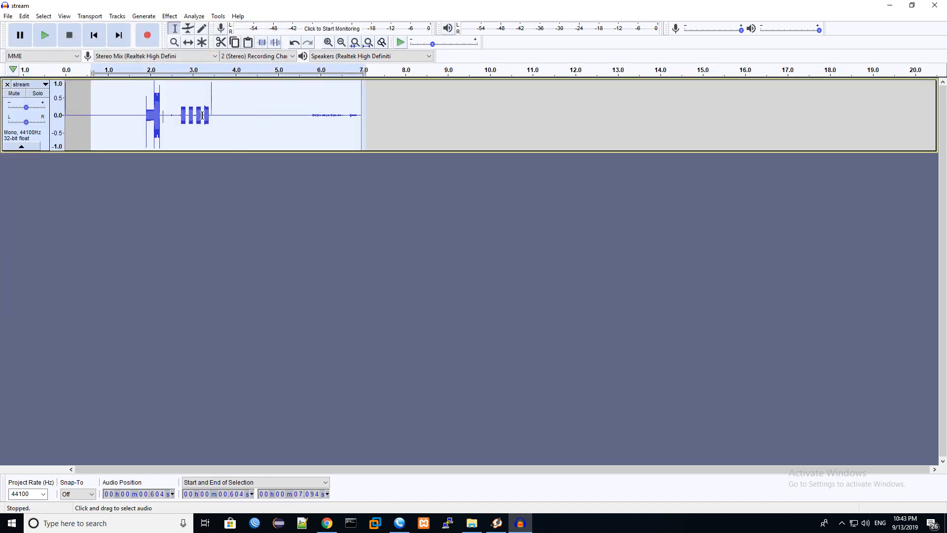
pyautogui.moveTo(128, 114); pyautogui.dragTo(333, 115)
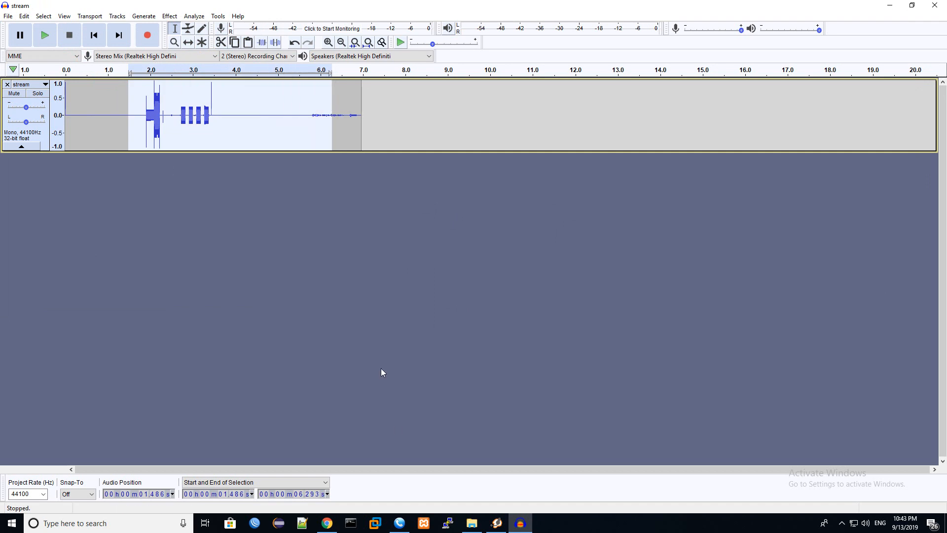
# Step: Glance at the ZYCOO Analog Settings, then place Audacity's play cursor at about 0.58 s
pyautogui.click(328, 523)
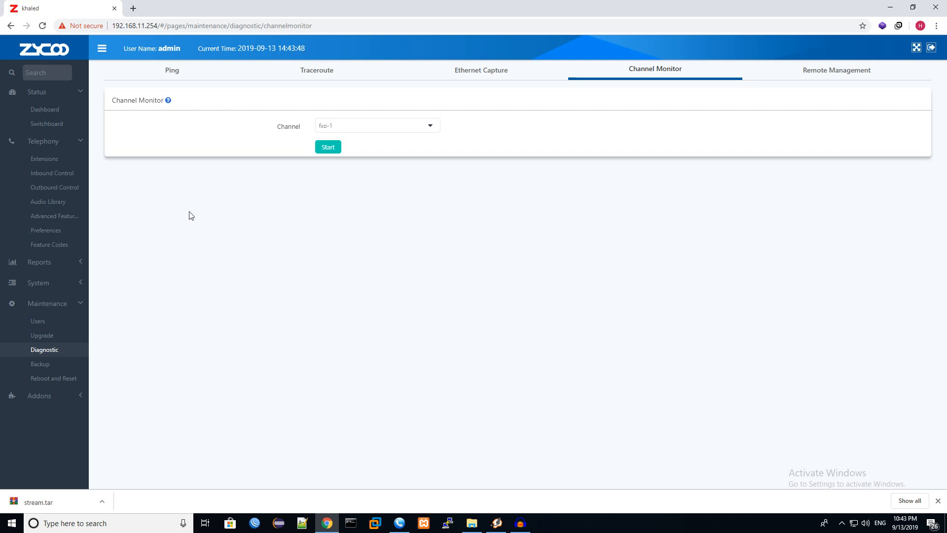
pyautogui.click(52, 231)
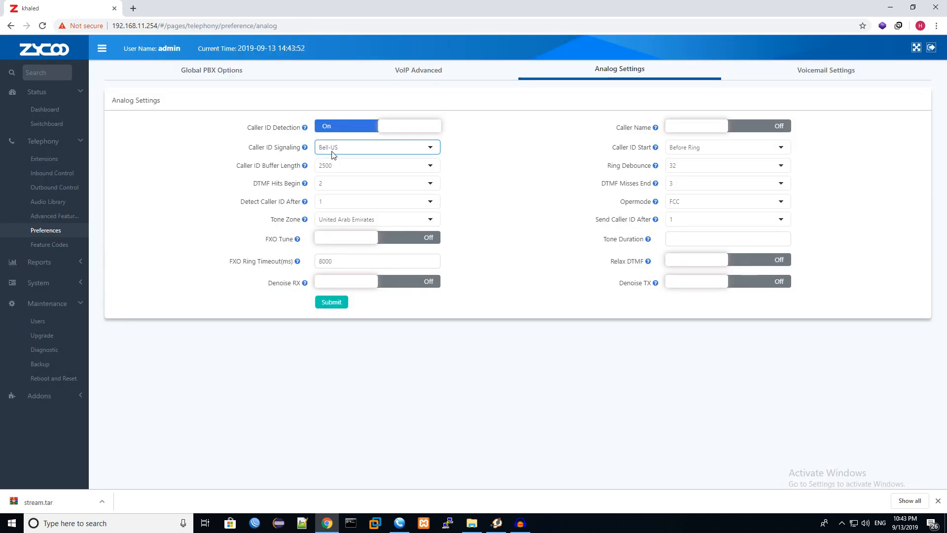
pyautogui.click(521, 523)
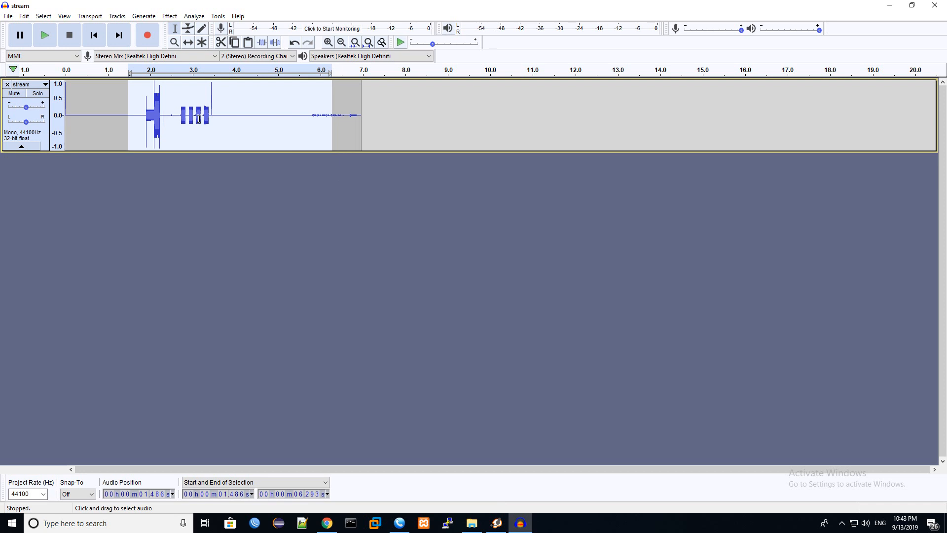
pyautogui.moveTo(133, 96); pyautogui.dragTo(327, 99)
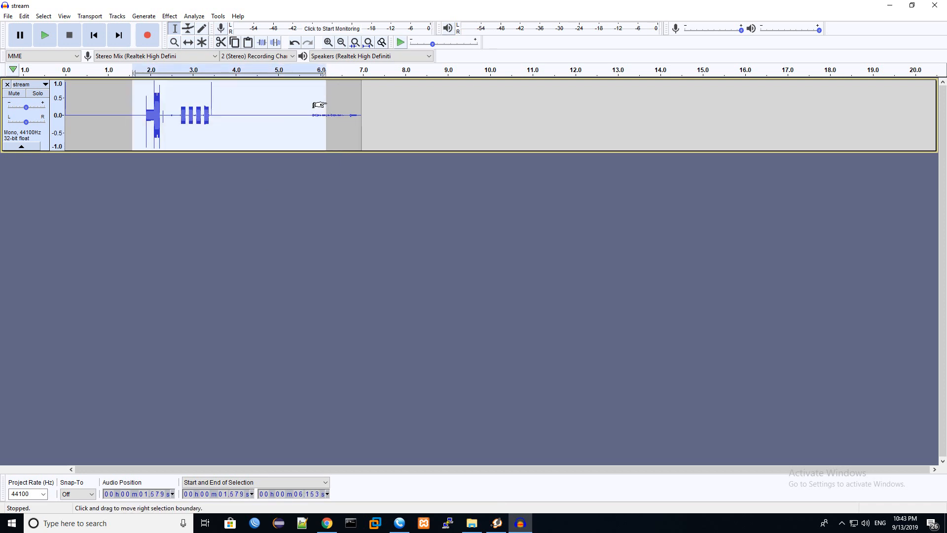
pyautogui.click(91, 114)
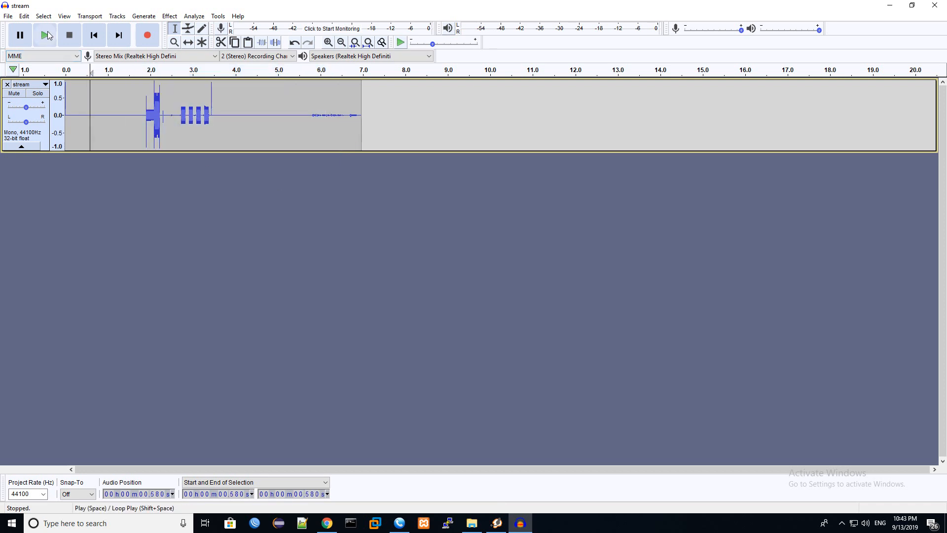
# Step: Play the stream capture twice and select its bursts and the faint audio near 5.5–6.1 s
pyautogui.click(46, 35)
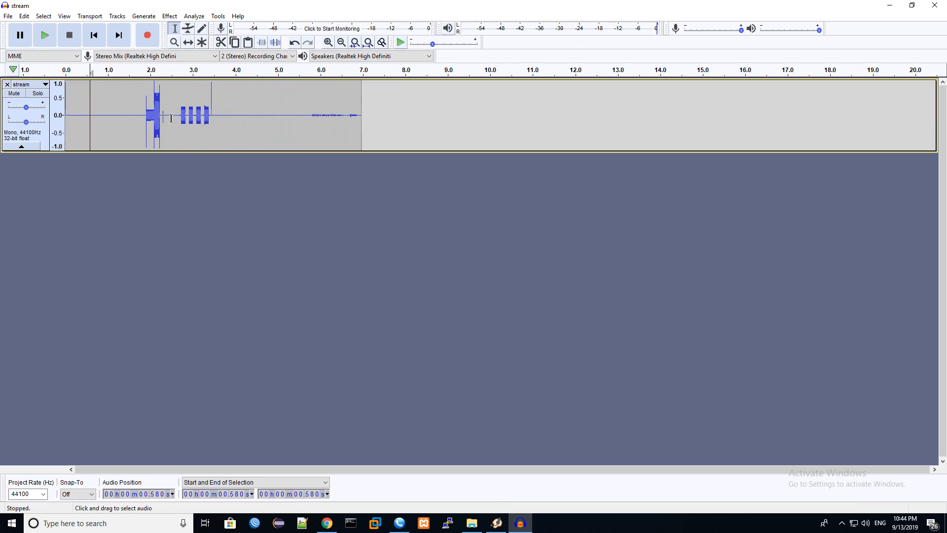
pyautogui.click(41, 38)
pyautogui.moveTo(145, 103); pyautogui.dragTo(357, 116)
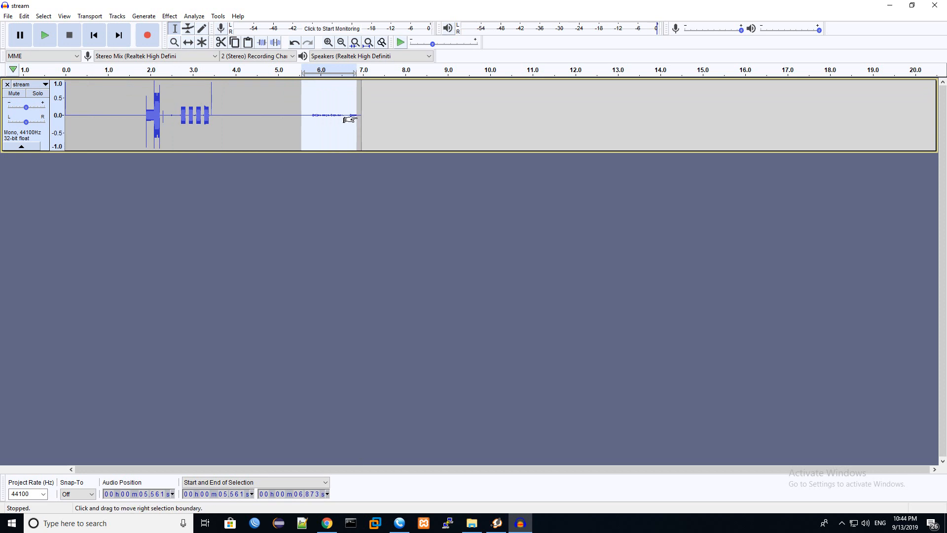
pyautogui.moveTo(220, 110); pyautogui.dragTo(114, 111)
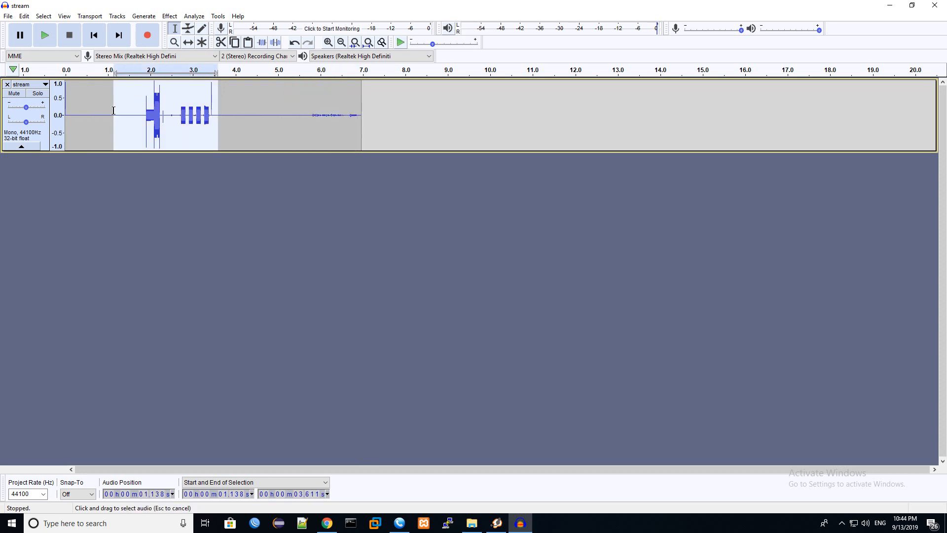
pyautogui.moveTo(300, 112); pyautogui.dragTo(325, 127)
pyautogui.click(319, 114)
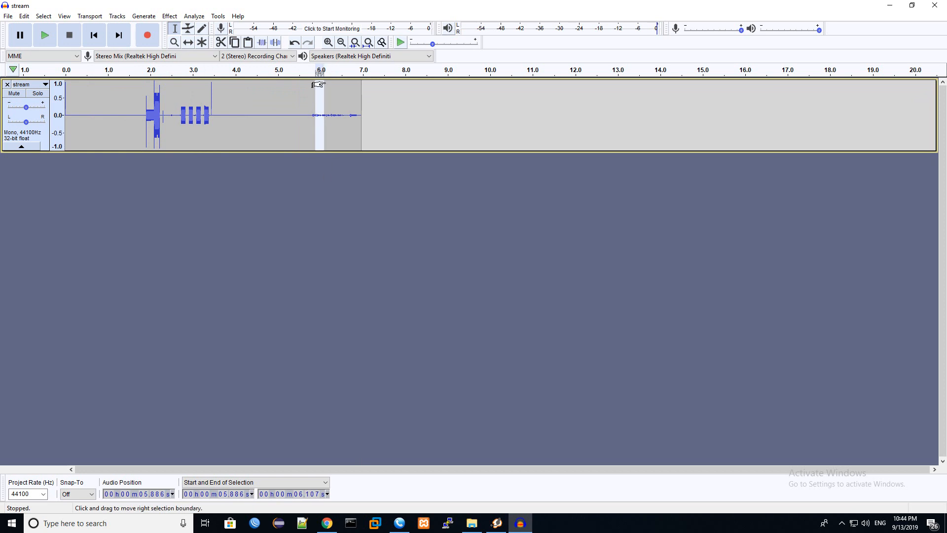
# Step: Re-examine the 1.9–3.6 s bursts and the 5.6–6.9 s quiet tail, then return to ZYCOO
pyautogui.moveTo(147, 101); pyautogui.dragTo(218, 104)
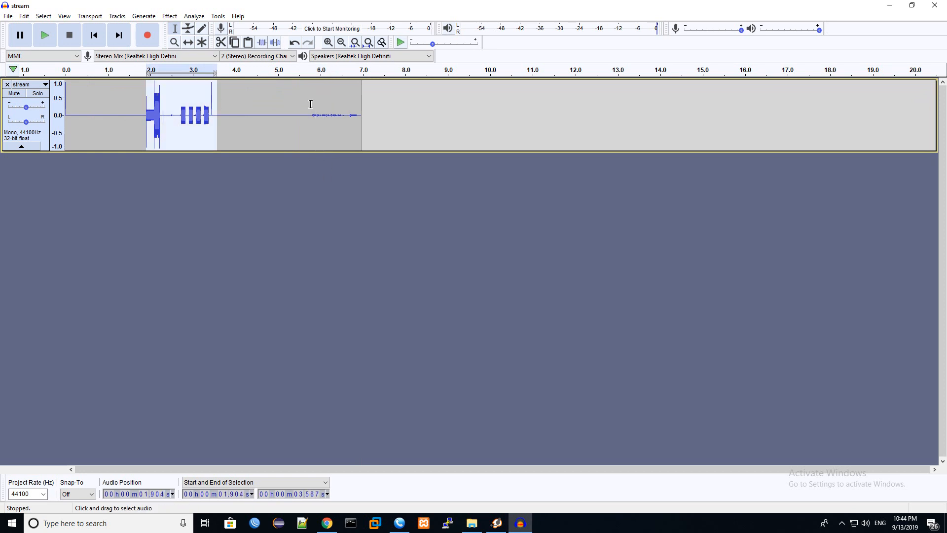
pyautogui.moveTo(304, 105); pyautogui.dragTo(360, 116)
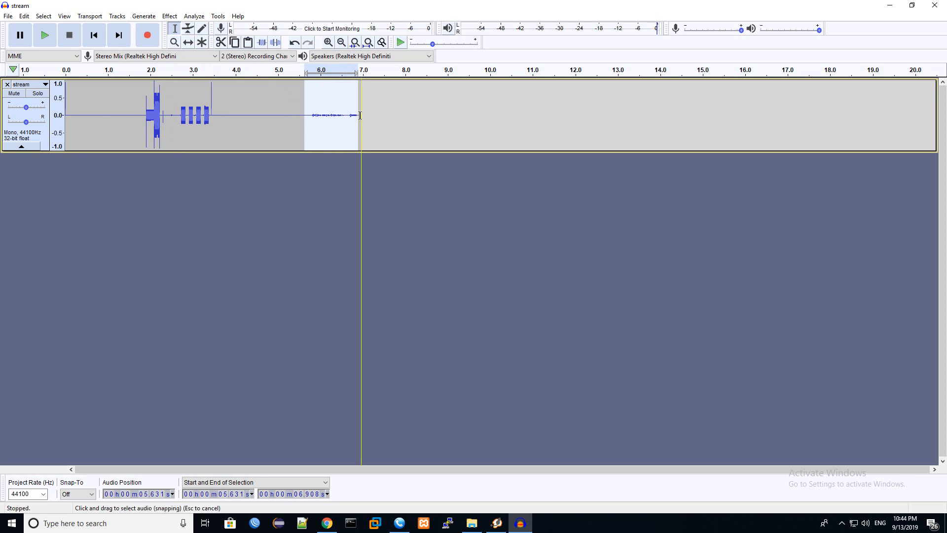
pyautogui.doubleClick(336, 111)
pyautogui.click(336, 111)
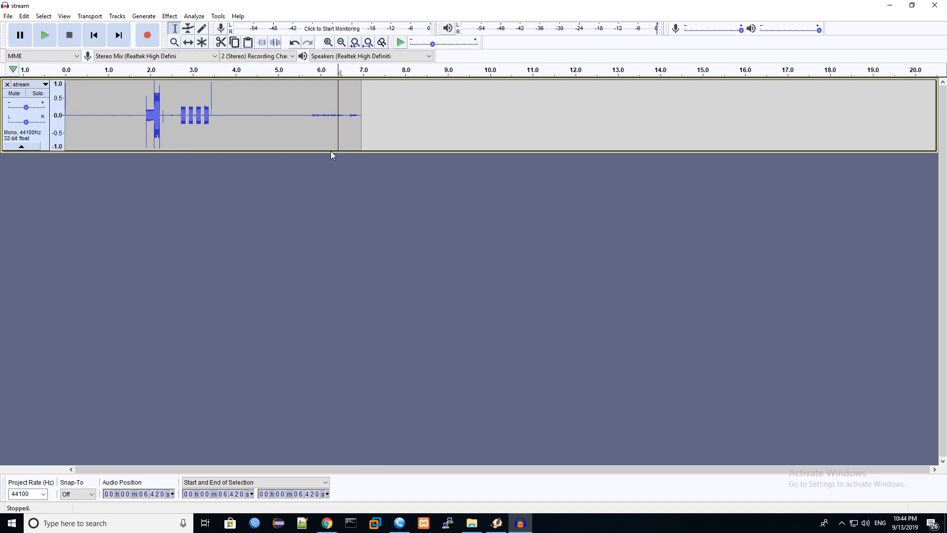
pyautogui.click(328, 525)
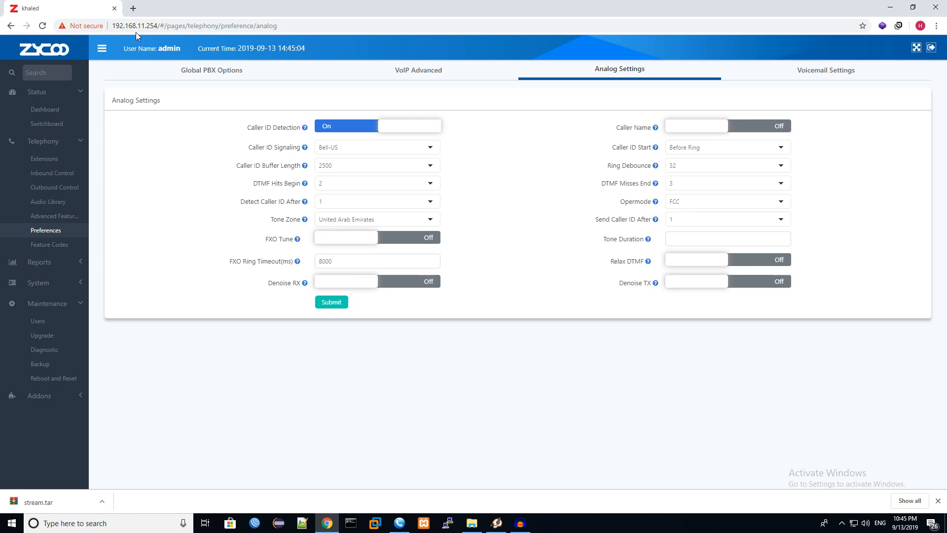
# Step: Search 'zycoo' in a new tab and open the zycoo.com new support ticket form
pyautogui.click(133, 8)
pyautogui.write('zycoo')
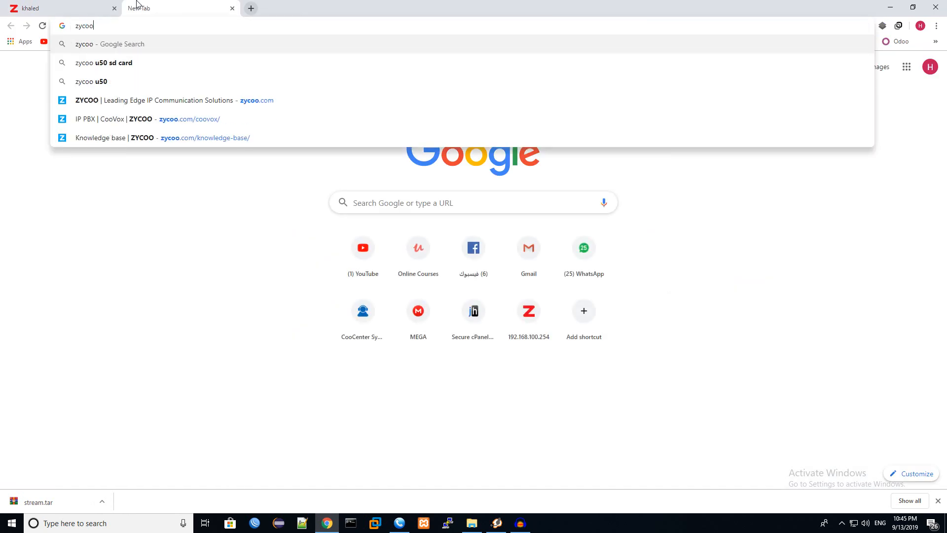
pyautogui.press('Return')
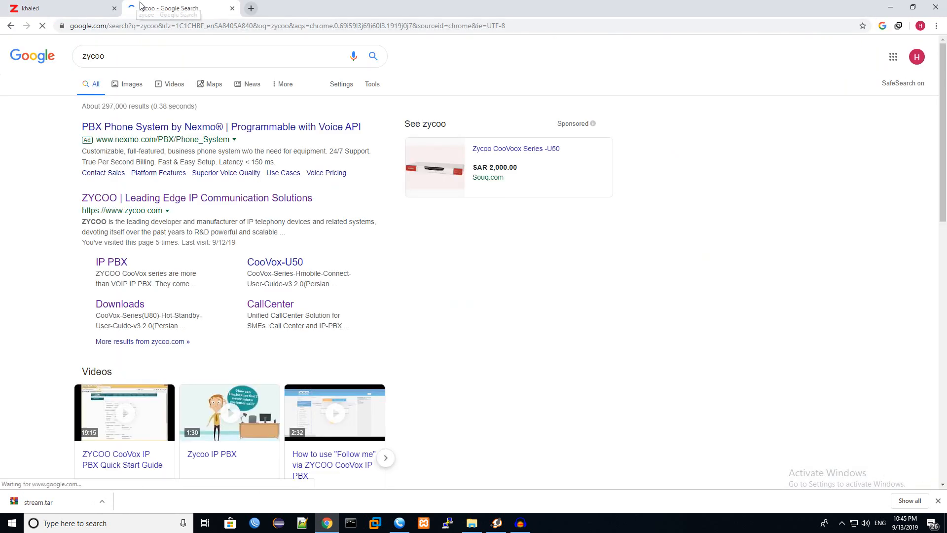
pyautogui.click(165, 204)
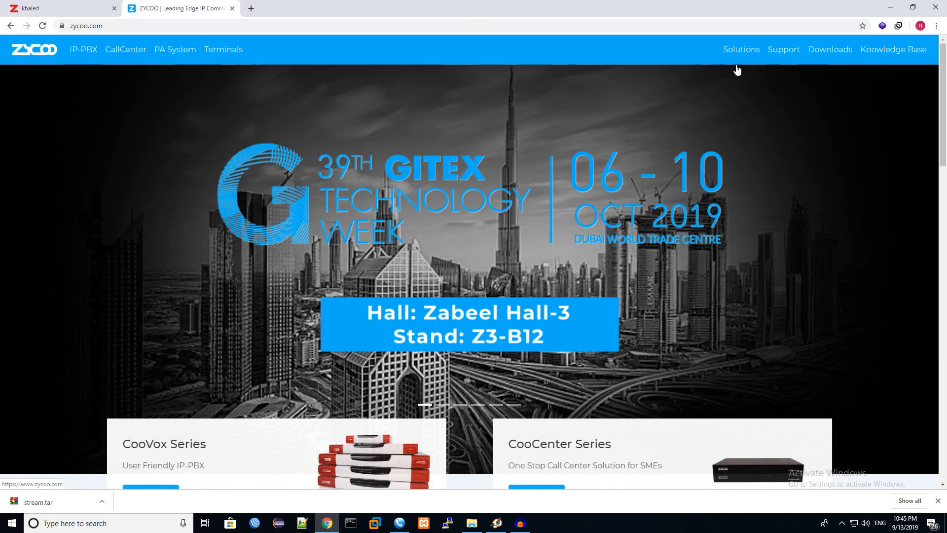
pyautogui.click(784, 51)
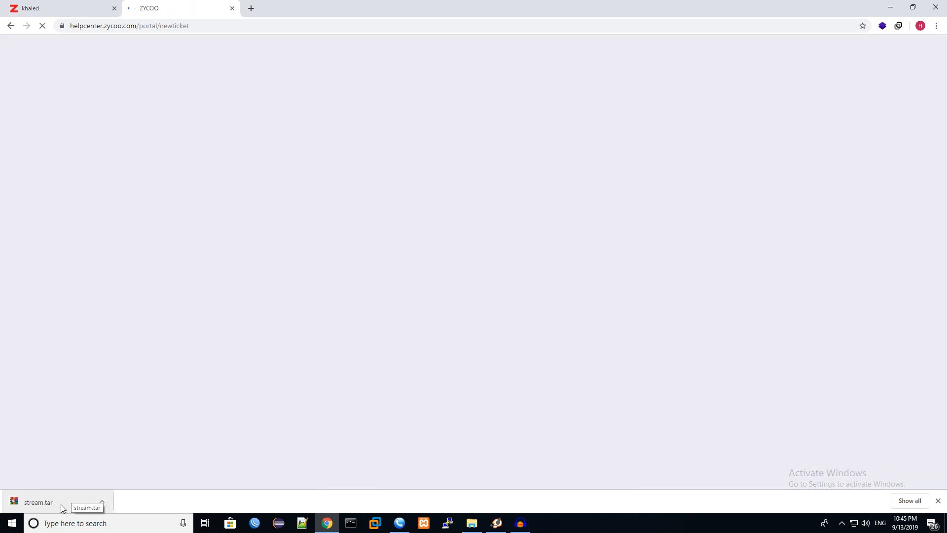
pyautogui.scroll(-4, 239, 406)
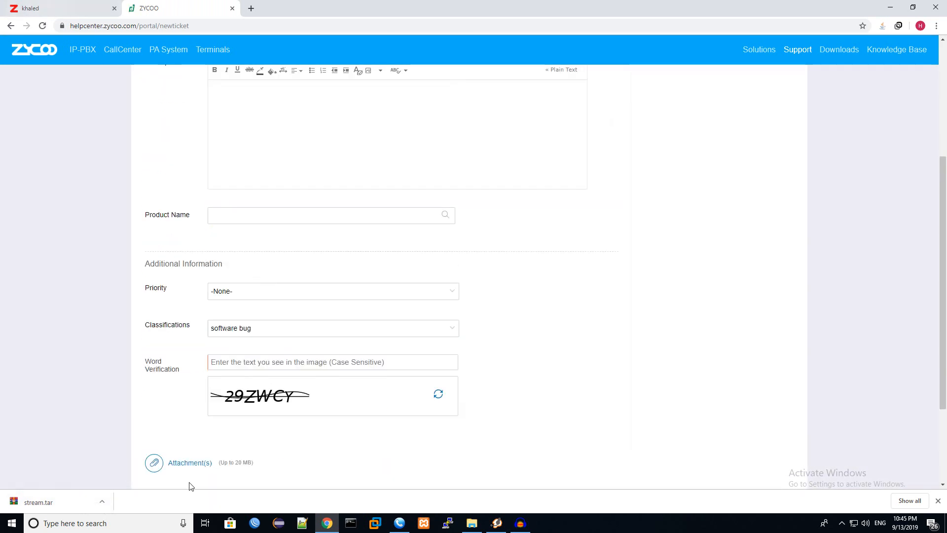
pyautogui.hotkey('ctrl', 'Tab')
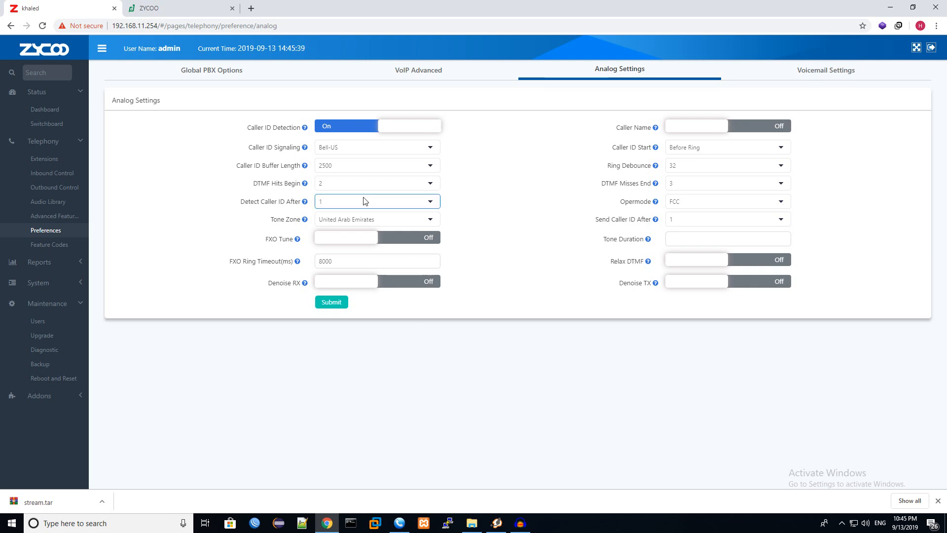
# Step: Leave Caller ID Signaling at Bell-US, open the Dashboard, and close the ZYCOO support tab
pyautogui.click(357, 153)
pyautogui.click(467, 156)
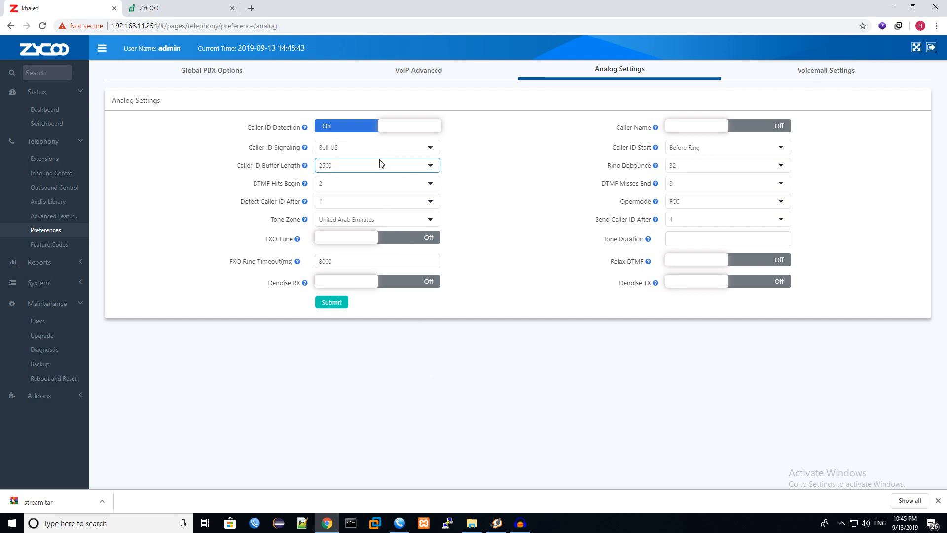
pyautogui.click(61, 124)
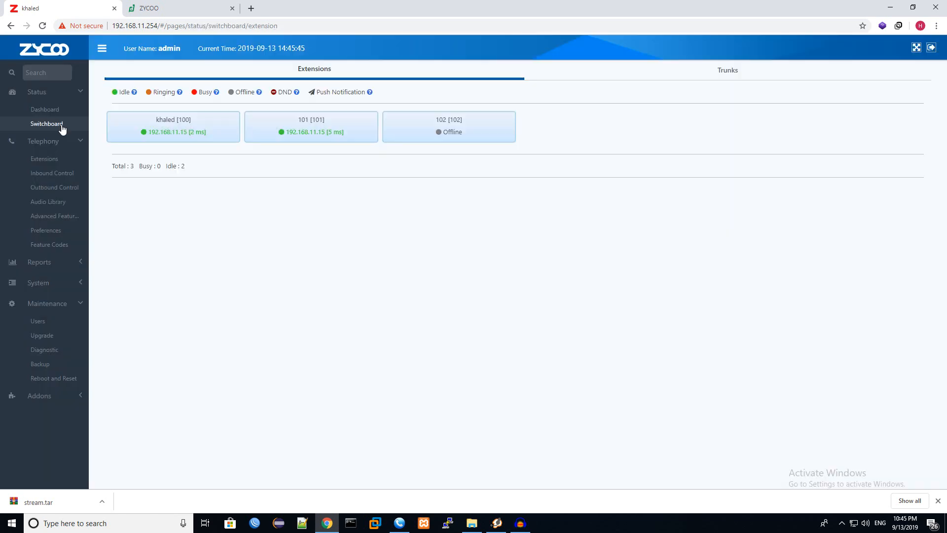
pyautogui.click(61, 115)
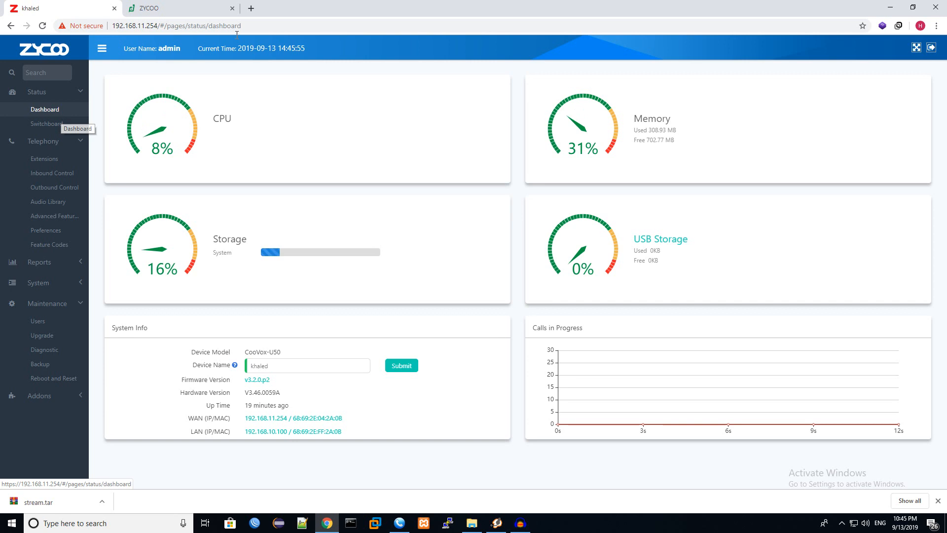
pyautogui.click(233, 8)
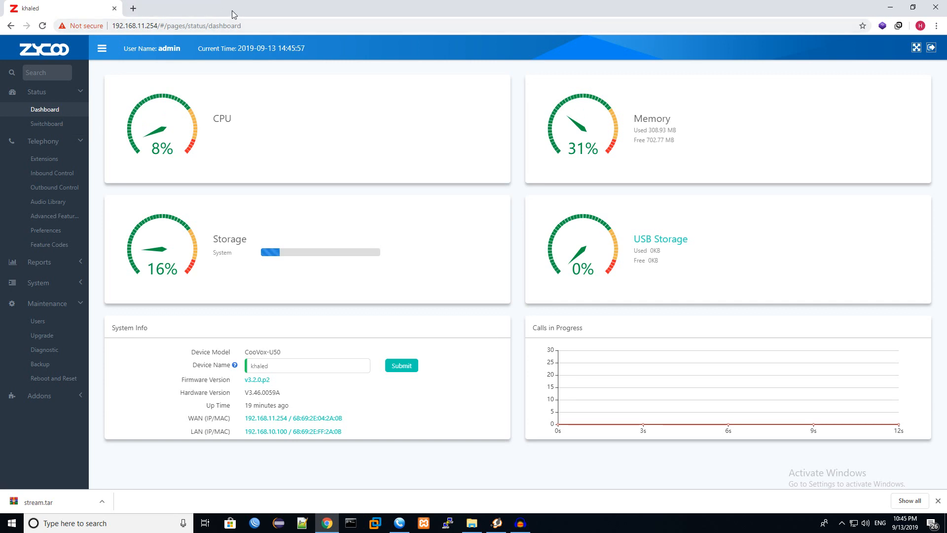